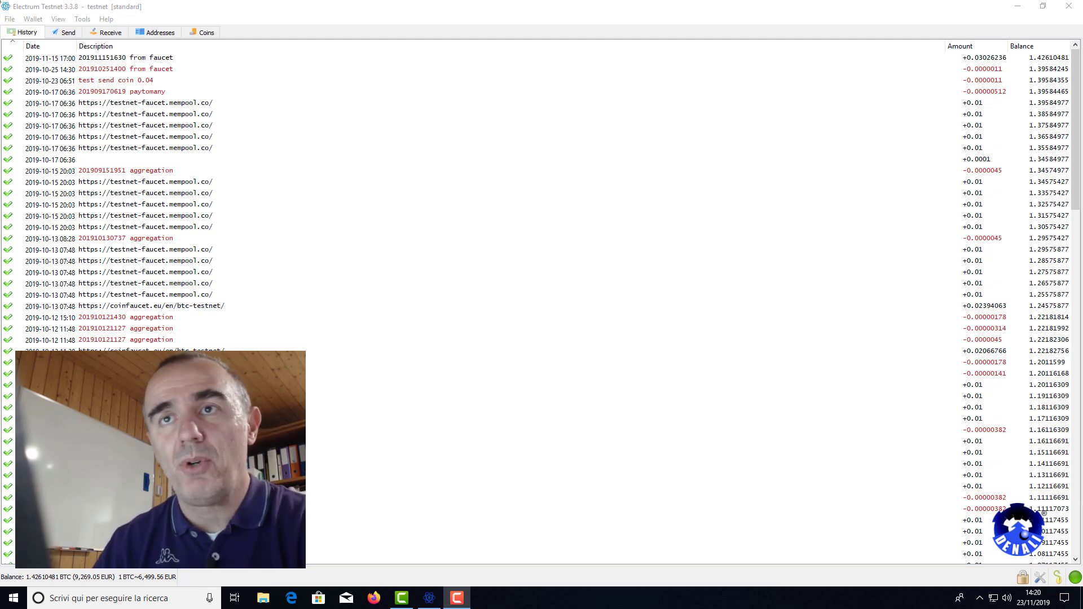
- Start creating a new wallet file named wallet_testnet1 as a standard wallet
{"action": "left_click", "coordinate": [10, 19]}
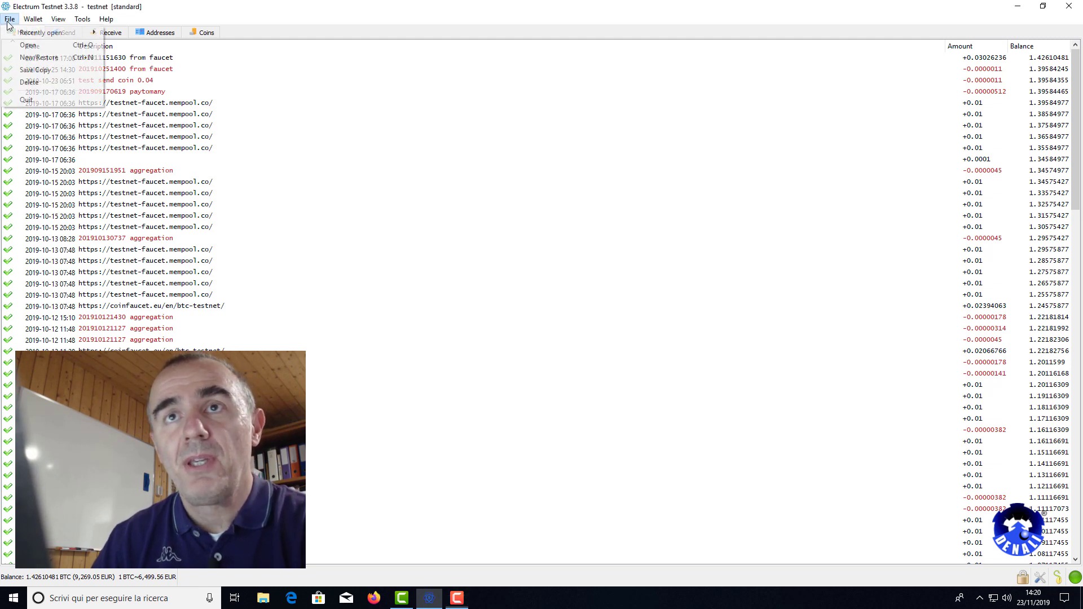
{"action": "left_click", "coordinate": [24, 58]}
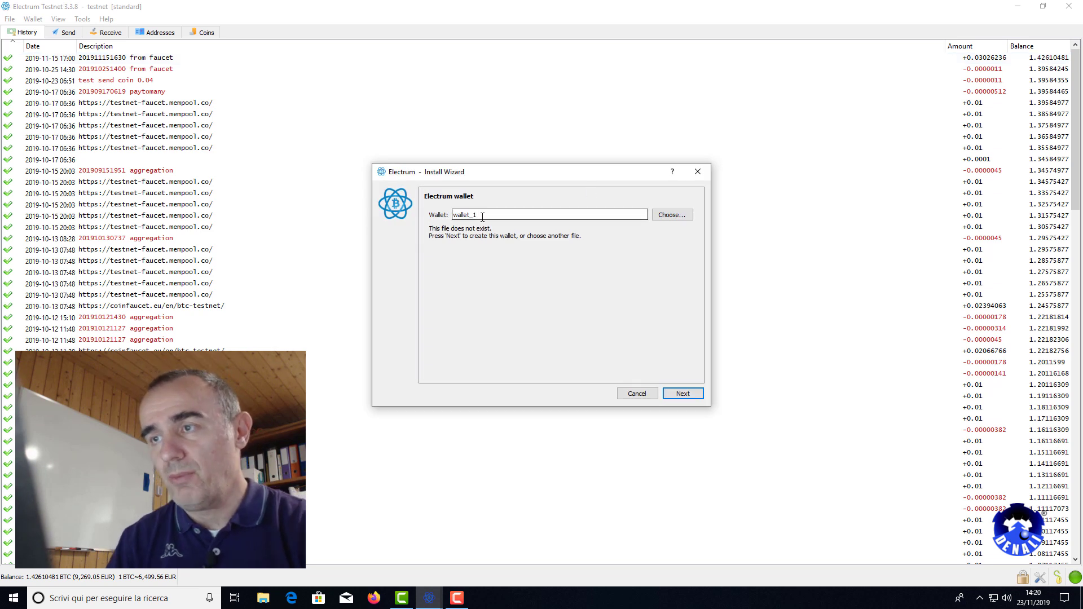
{"action": "type", "text": "testnet1"}
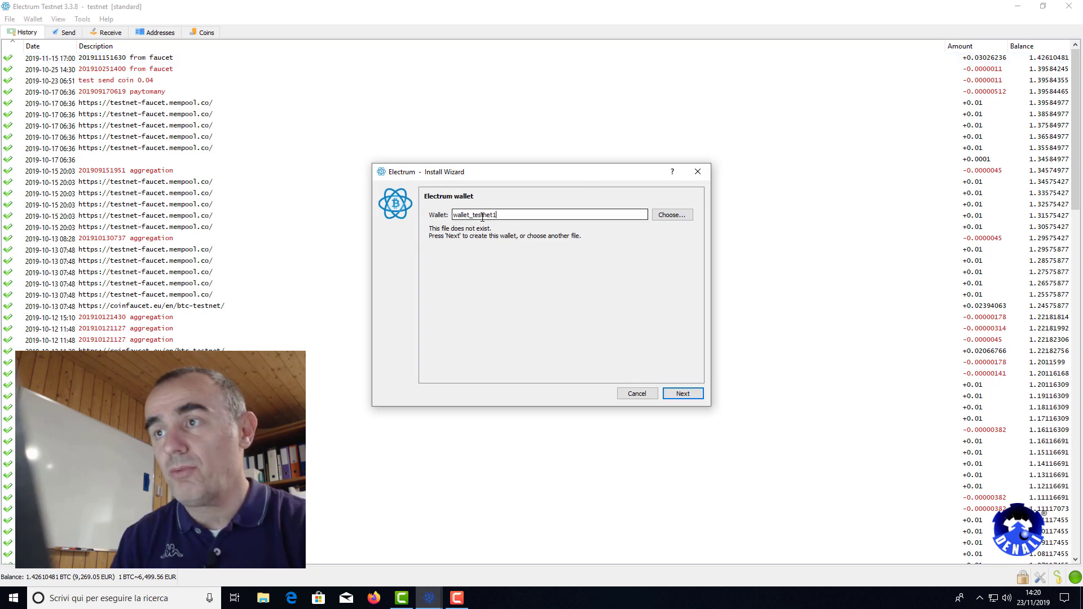
{"action": "key", "text": "Return"}
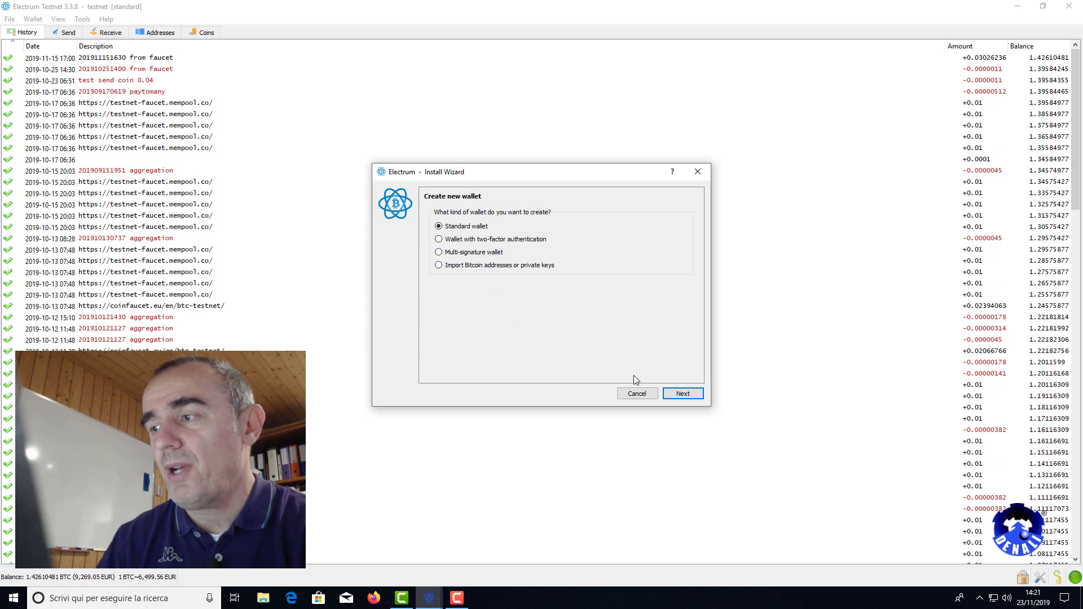
{"action": "left_click", "coordinate": [682, 394]}
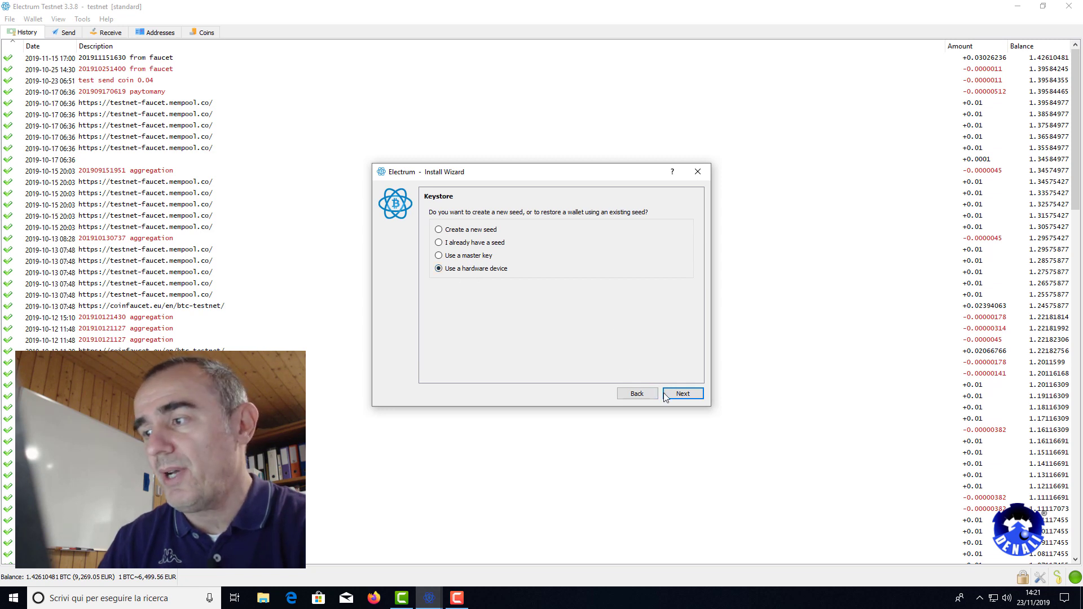
- Finish the wallet using the connected Ledger hardware device, native segwit addresses with derivation path m/84'/1'/0', and wallet file encryption
{"action": "left_click", "coordinate": [690, 398]}
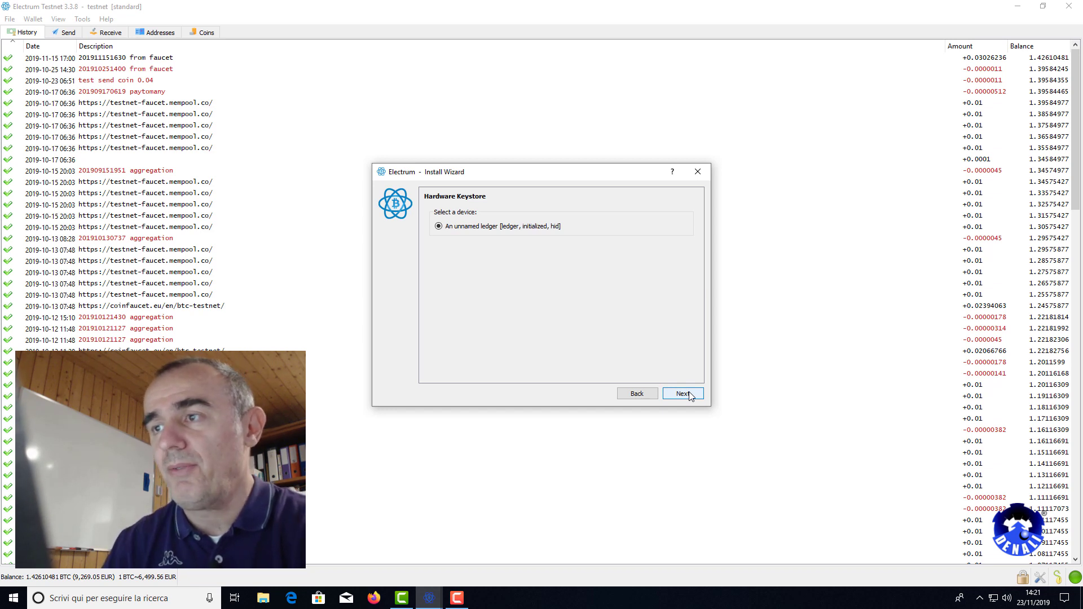
{"action": "left_click_drag", "start_coordinate": [570, 178], "coordinate": [524, 130]}
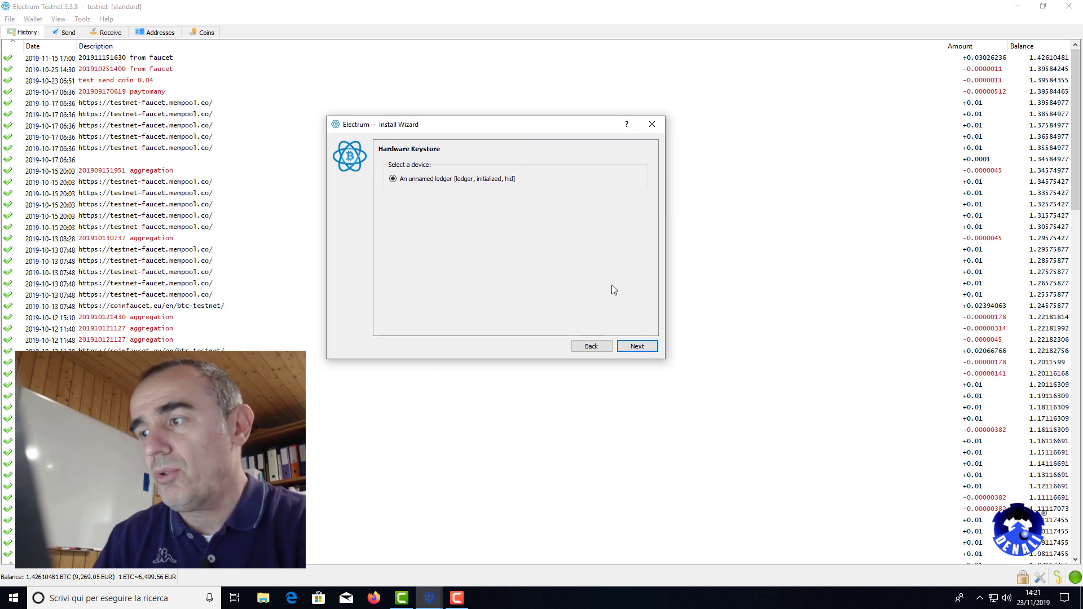
{"action": "left_click", "coordinate": [636, 346]}
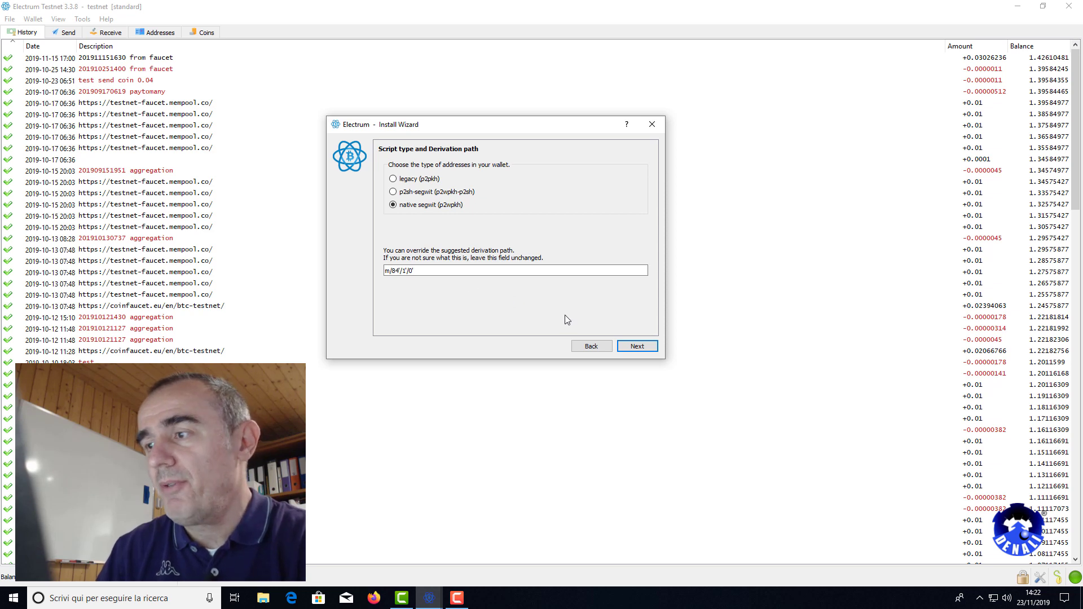
{"action": "left_click", "coordinate": [637, 347]}
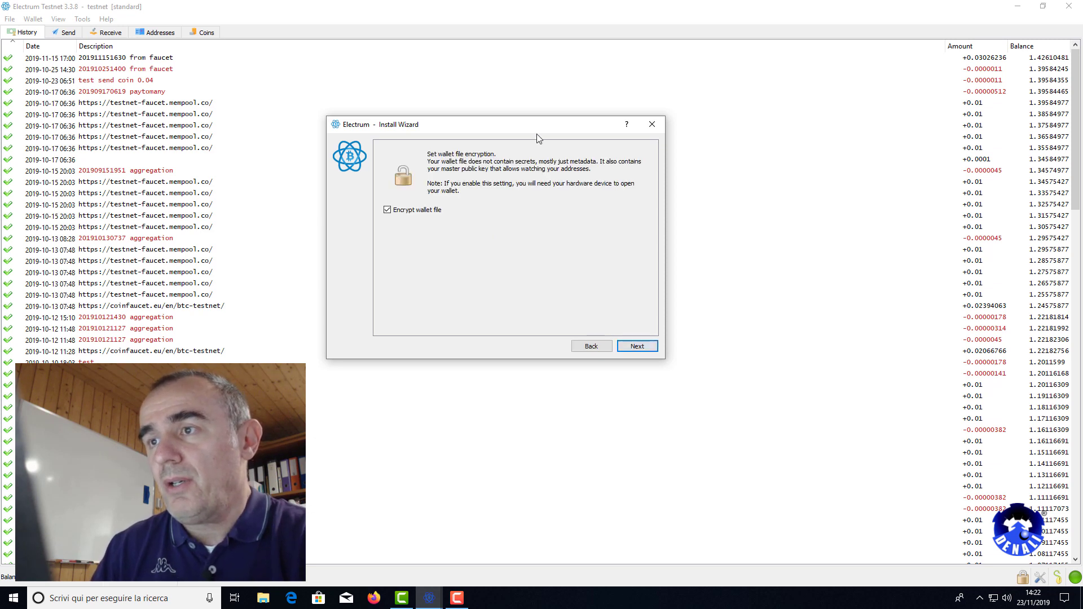
{"action": "left_click", "coordinate": [633, 348]}
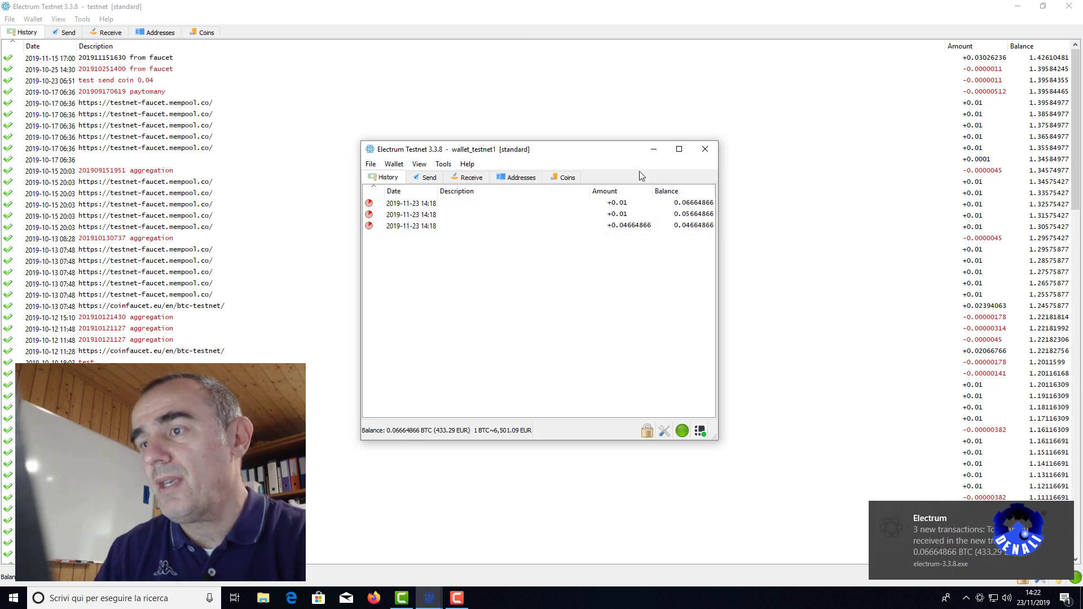
- Move and enlarge the wallet_testnet1 window, and display its list of coins
{"action": "left_click_drag", "start_coordinate": [604, 150], "coordinate": [542, 85]}
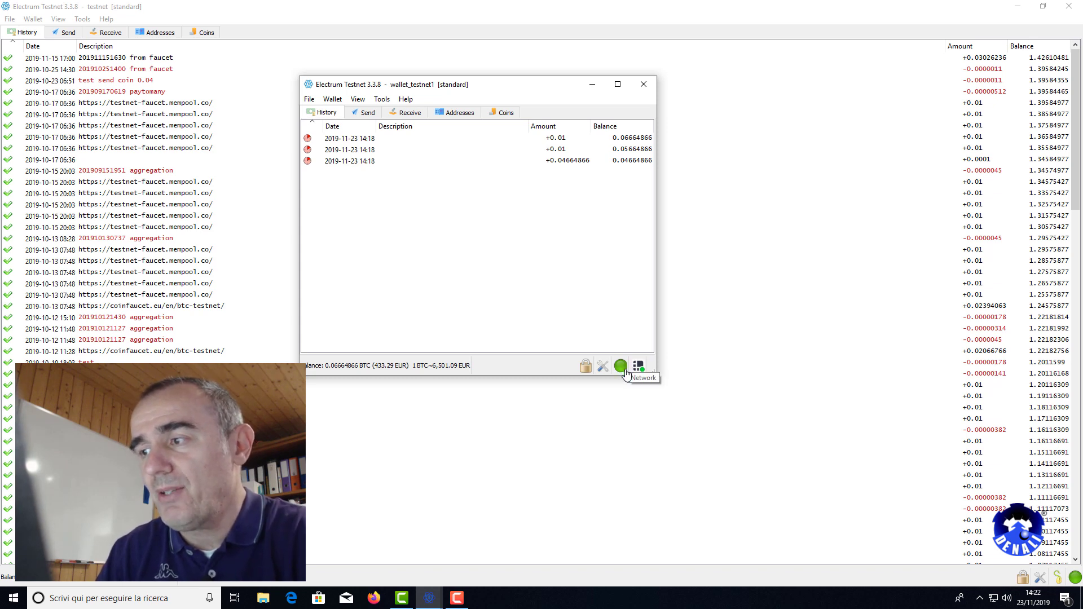
{"action": "left_click_drag", "start_coordinate": [655, 375], "coordinate": [927, 451]}
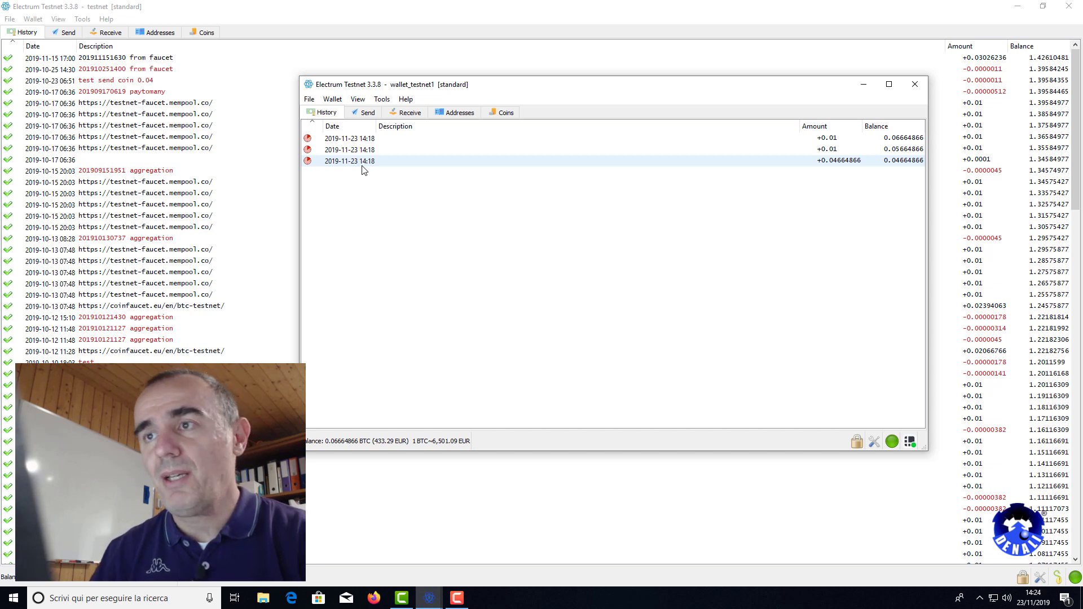
{"action": "left_click", "coordinate": [456, 113]}
{"action": "left_click", "coordinate": [504, 112]}
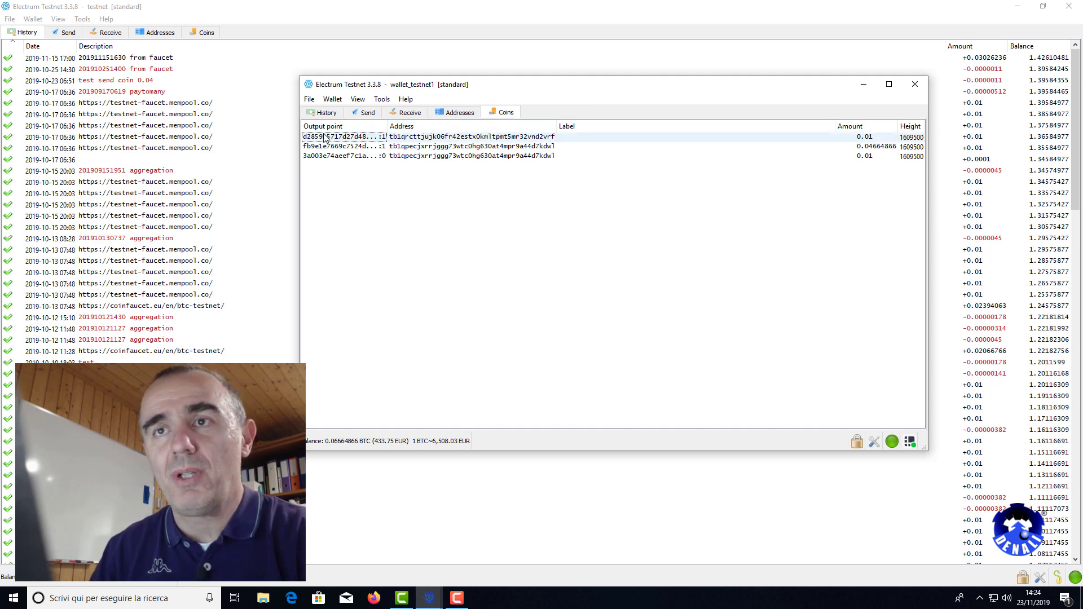
{"action": "left_click", "coordinate": [218, 70]}
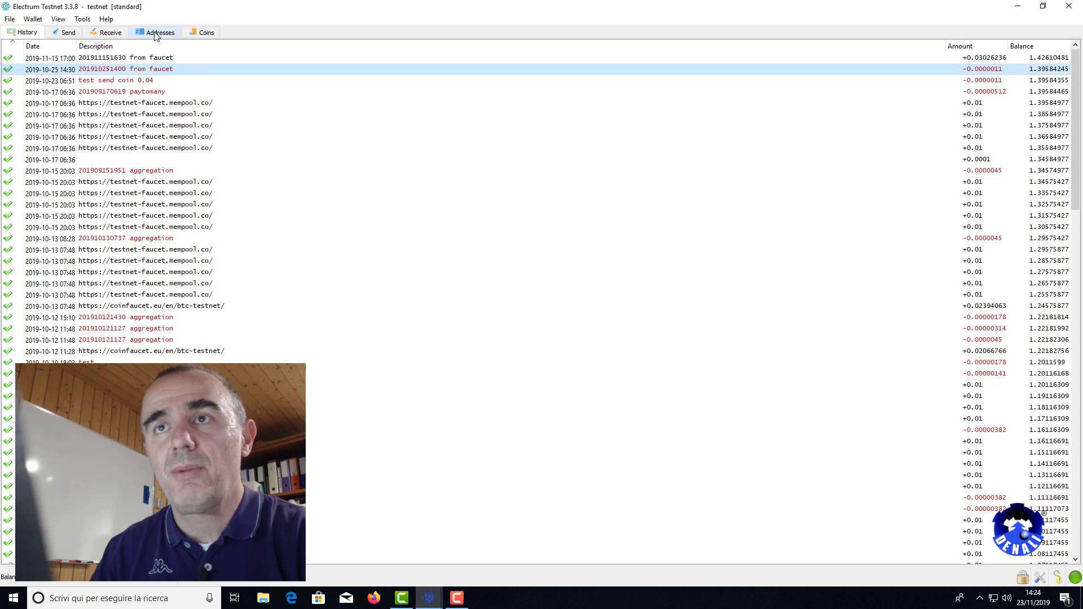
{"action": "left_click", "coordinate": [116, 33]}
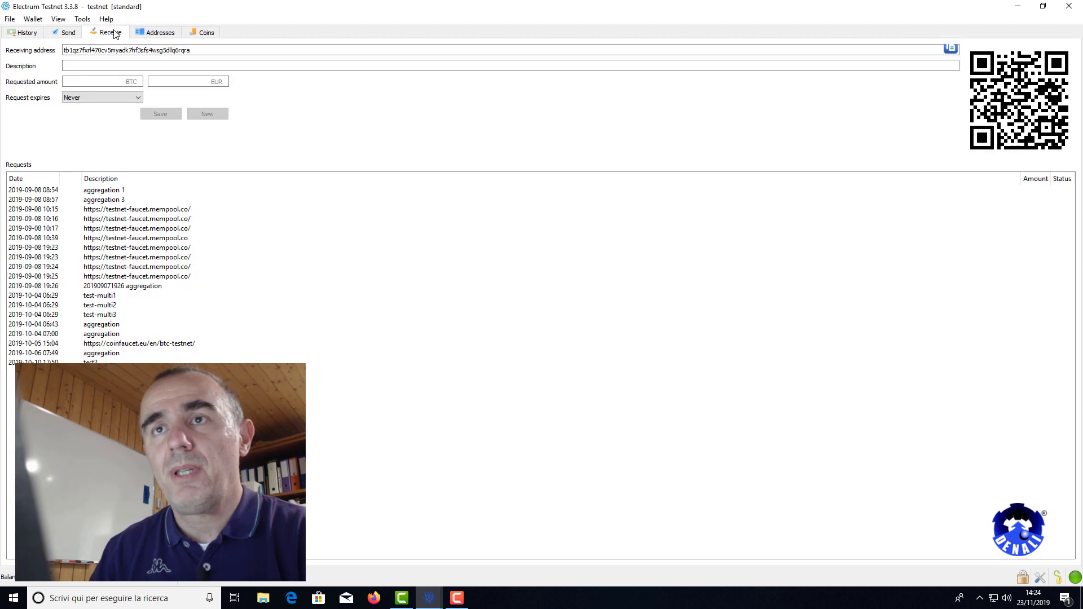
{"action": "left_click", "coordinate": [135, 66]}
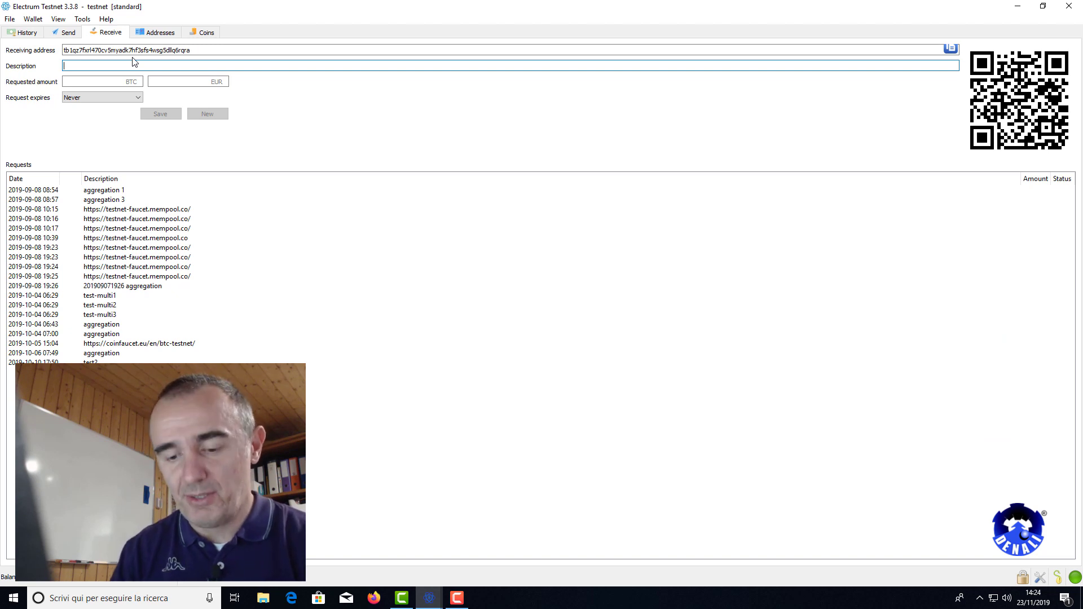
{"action": "type", "text": "2019"}
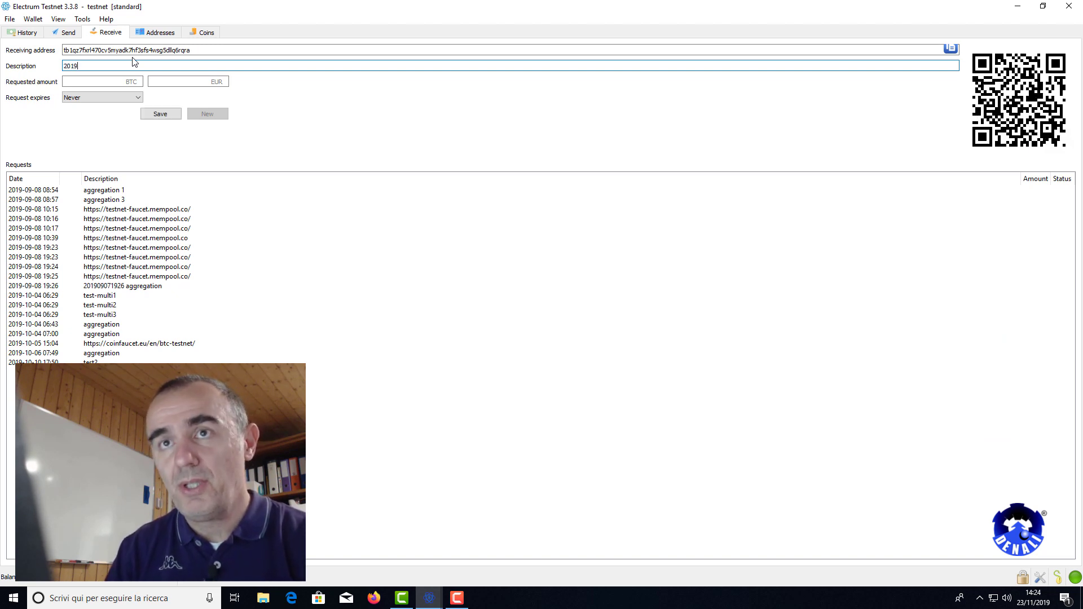
{"action": "type", "text": "1123"}
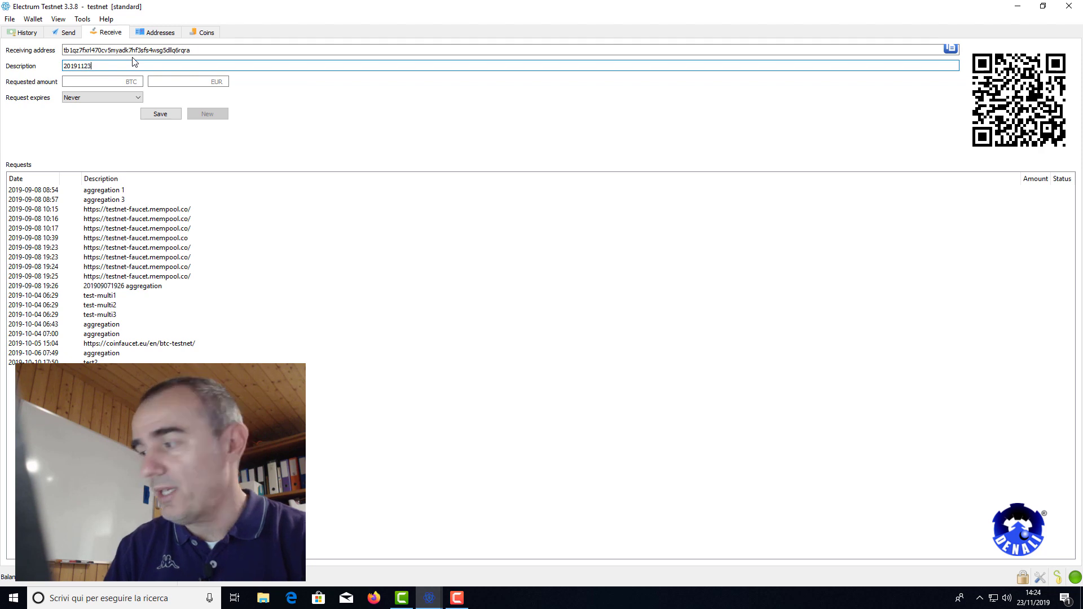
{"action": "type", "text": "142"}
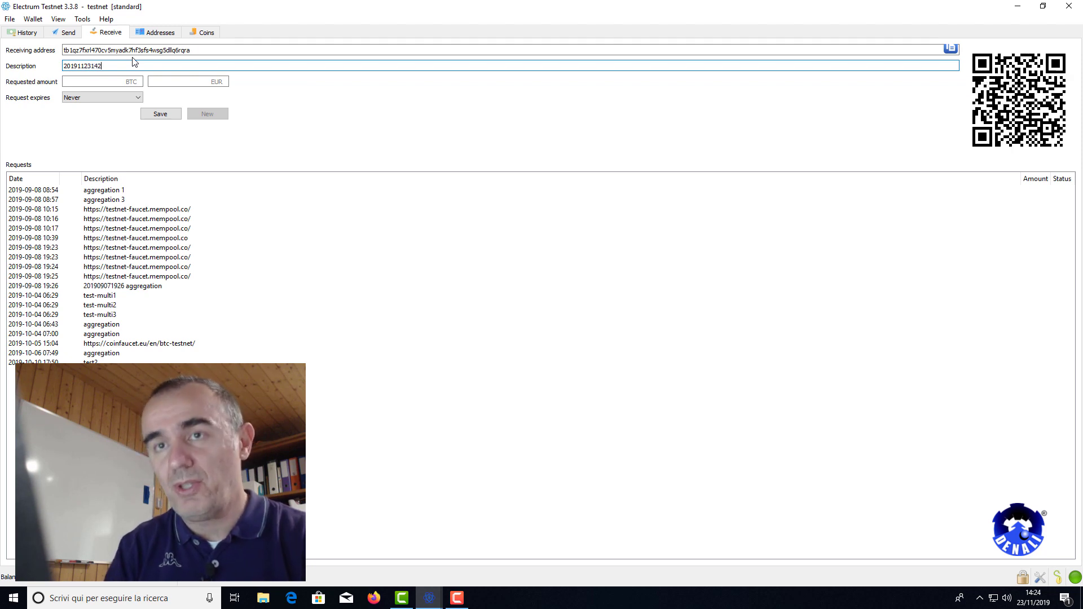
{"action": "type", "text": "4 t"}
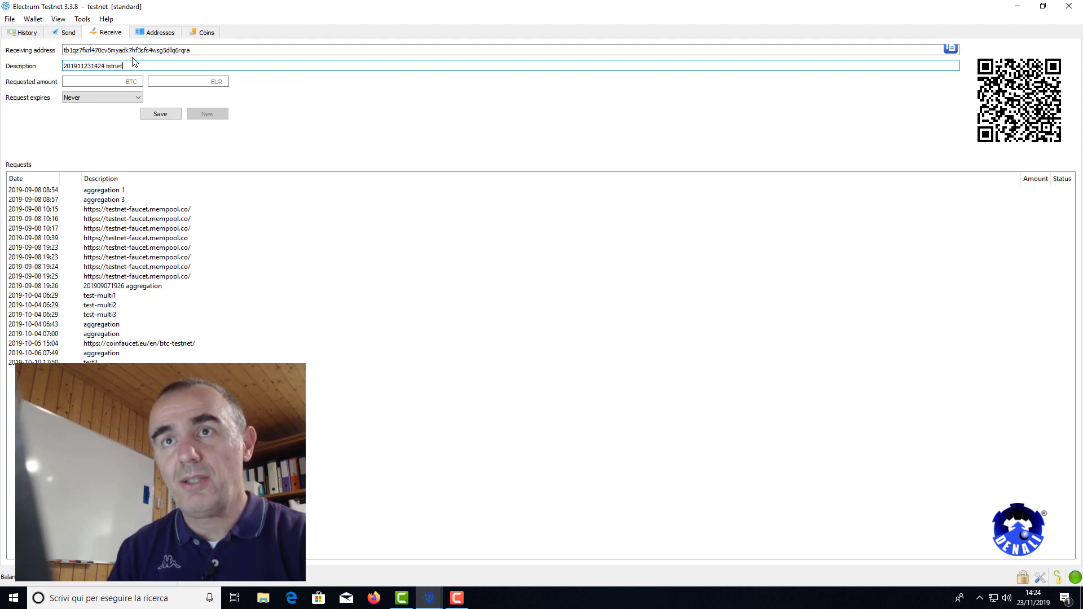
{"action": "type", "text": "estnet "}
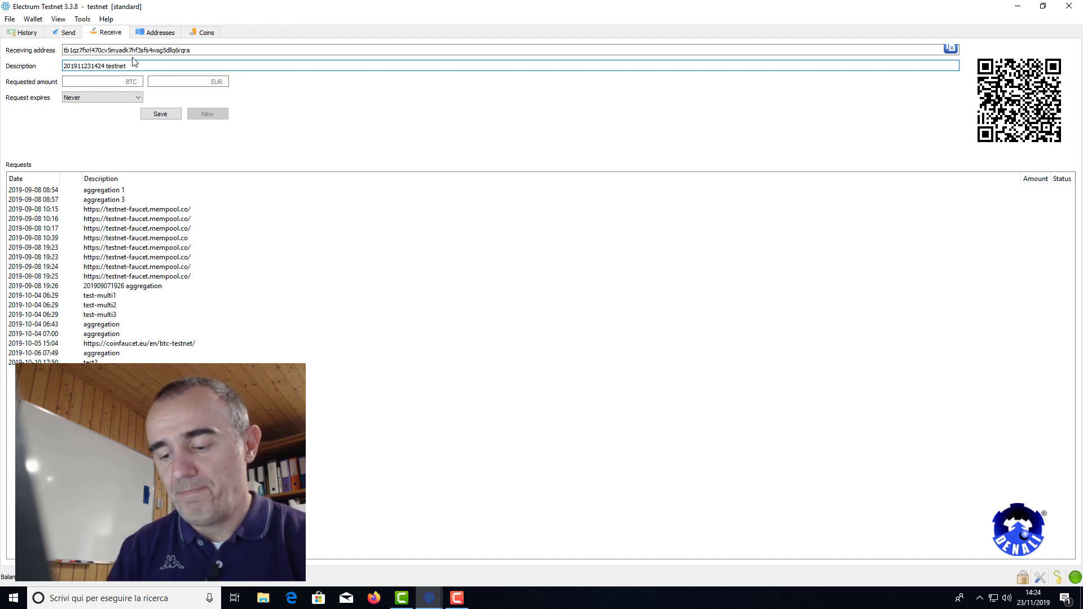
{"action": "type", "text": "from le"}
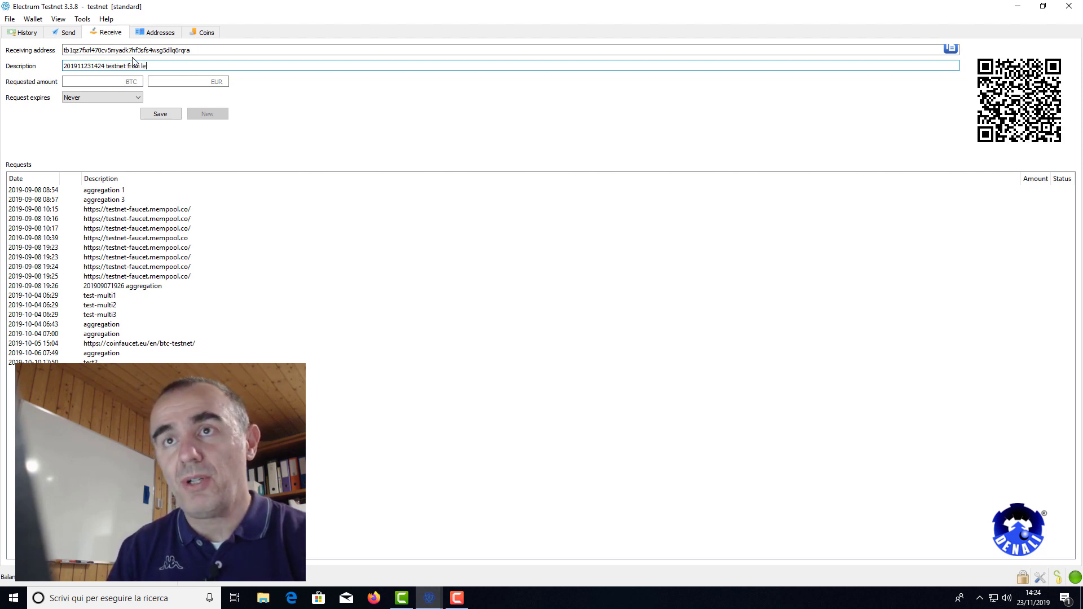
{"action": "type", "text": "dger0"}
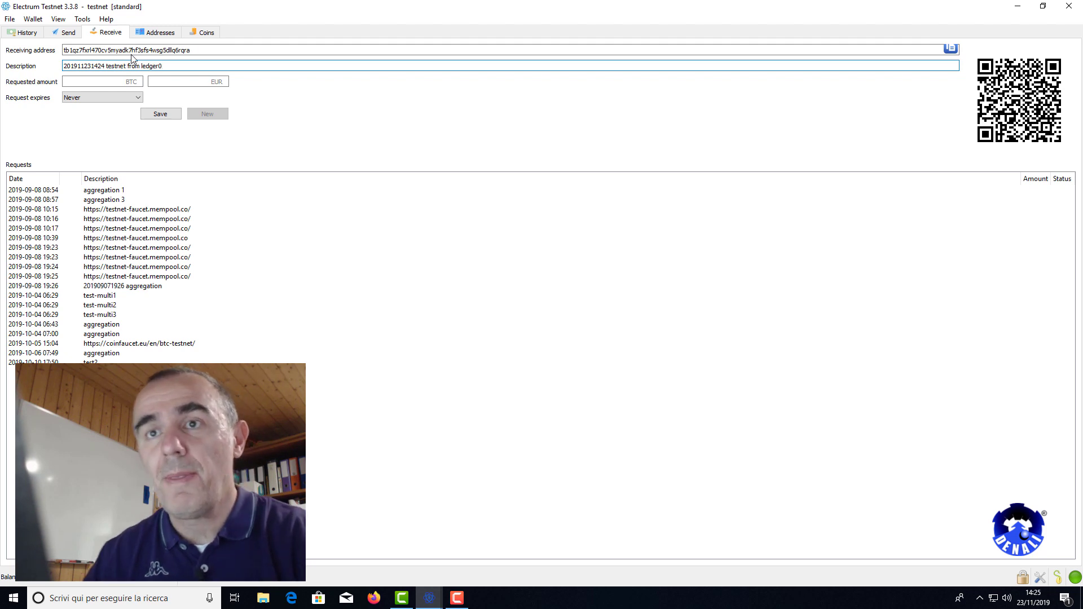
{"action": "left_click", "coordinate": [950, 49]}
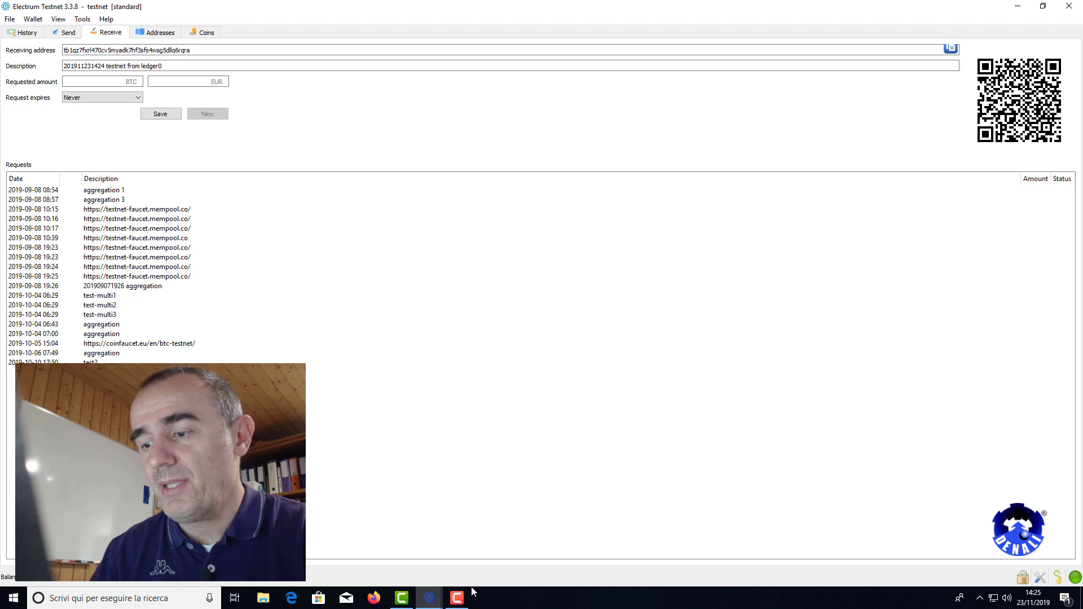
- Back in wallet_testnet1, choose the last 0.01 BTC coin in the list for spending and paste the copied address as the payee
{"action": "mouse_move", "coordinate": [432, 598]}
{"action": "left_click", "coordinate": [479, 550]}
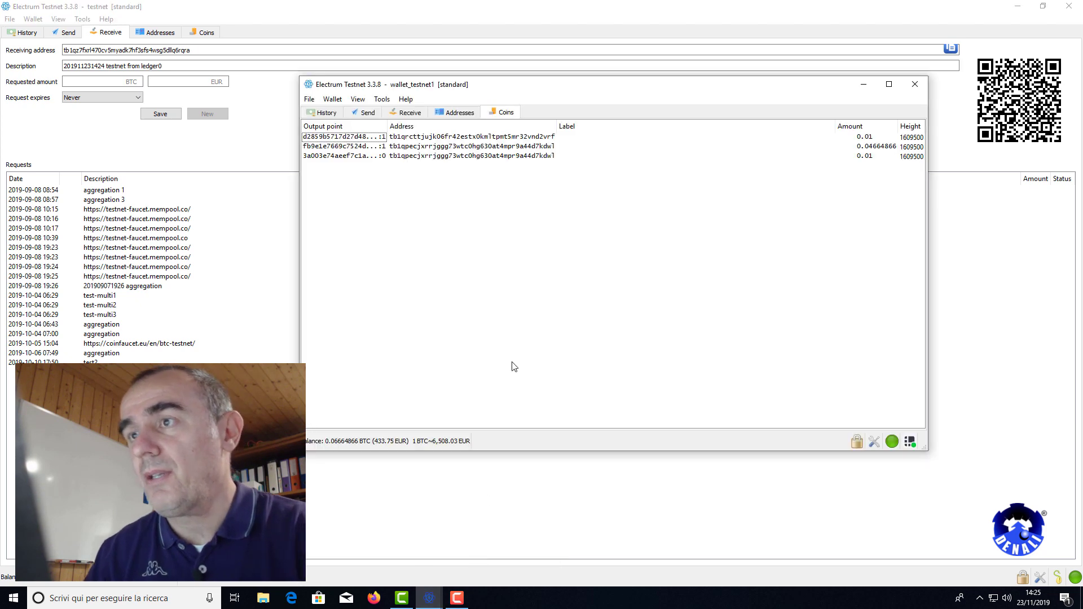
{"action": "left_click", "coordinate": [456, 157]}
{"action": "right_click", "coordinate": [457, 157]}
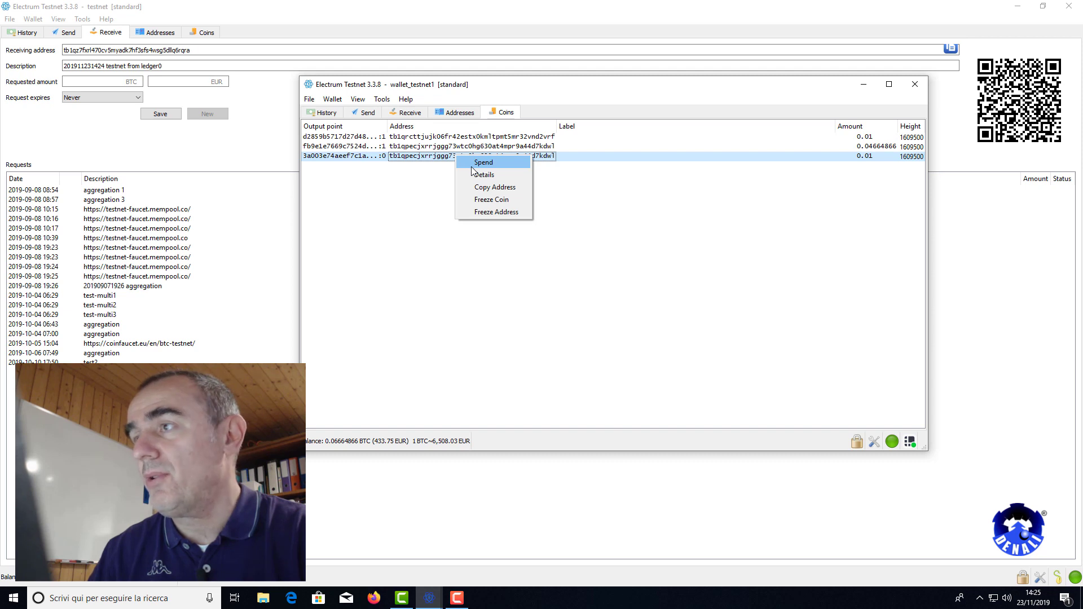
{"action": "left_click", "coordinate": [484, 163]}
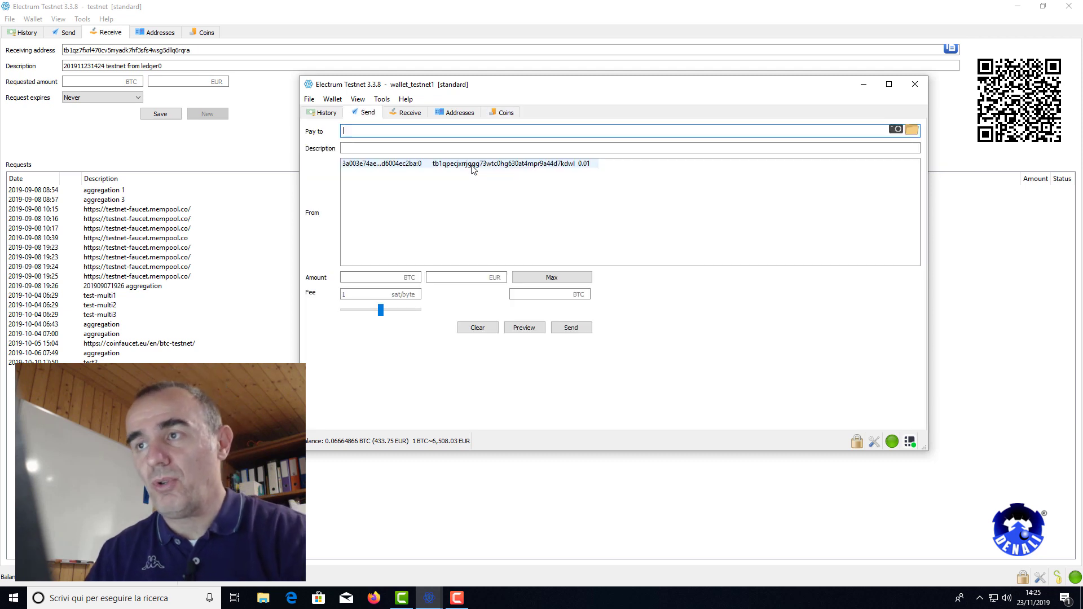
{"action": "key", "text": "ctrl+v"}
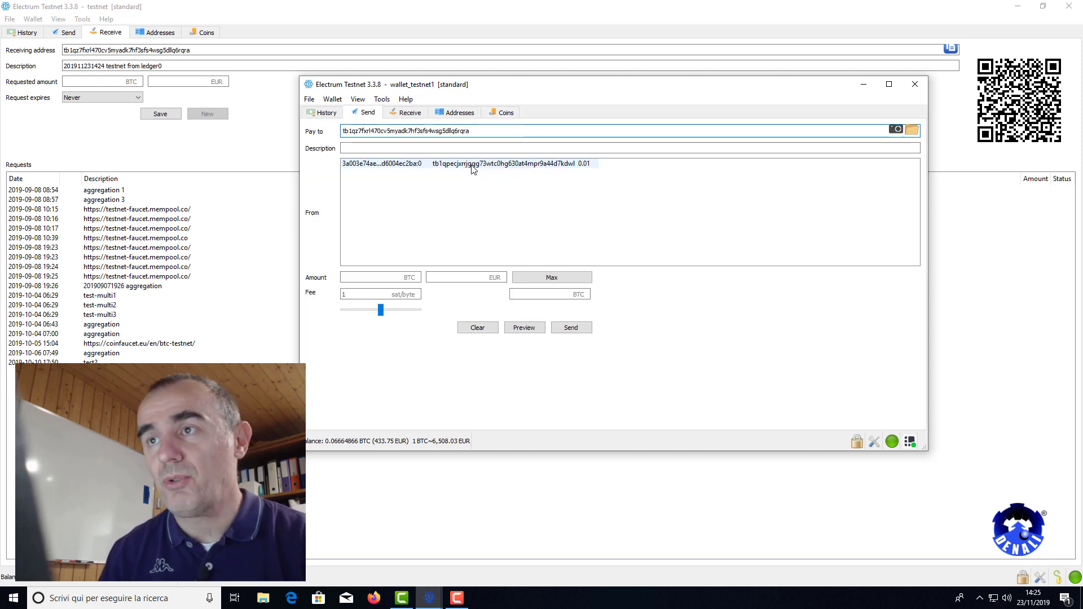
{"action": "left_click", "coordinate": [407, 148]}
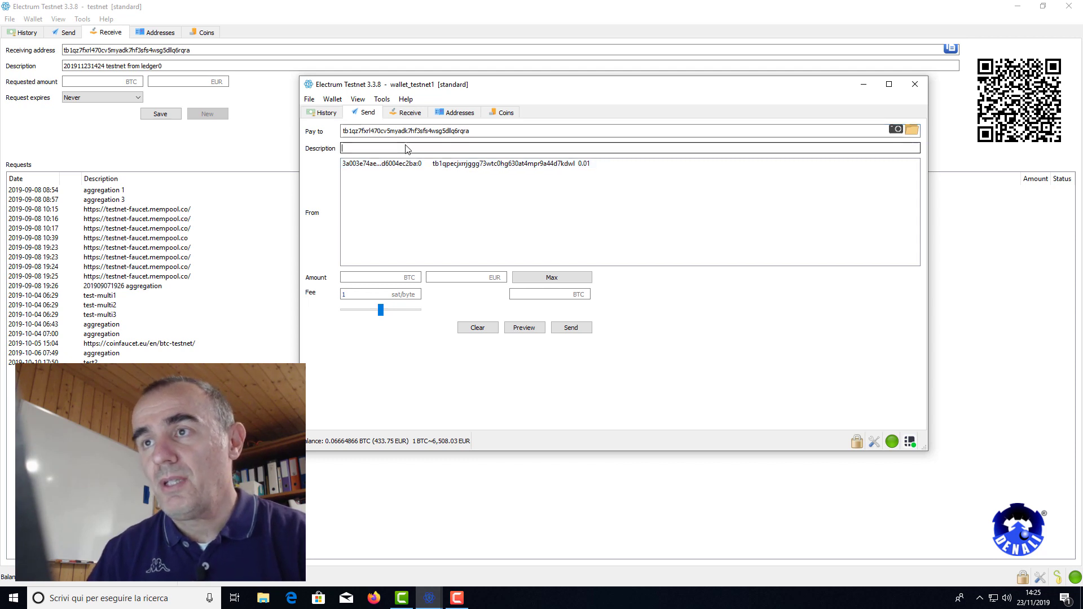
{"action": "type", "text": "2019"}
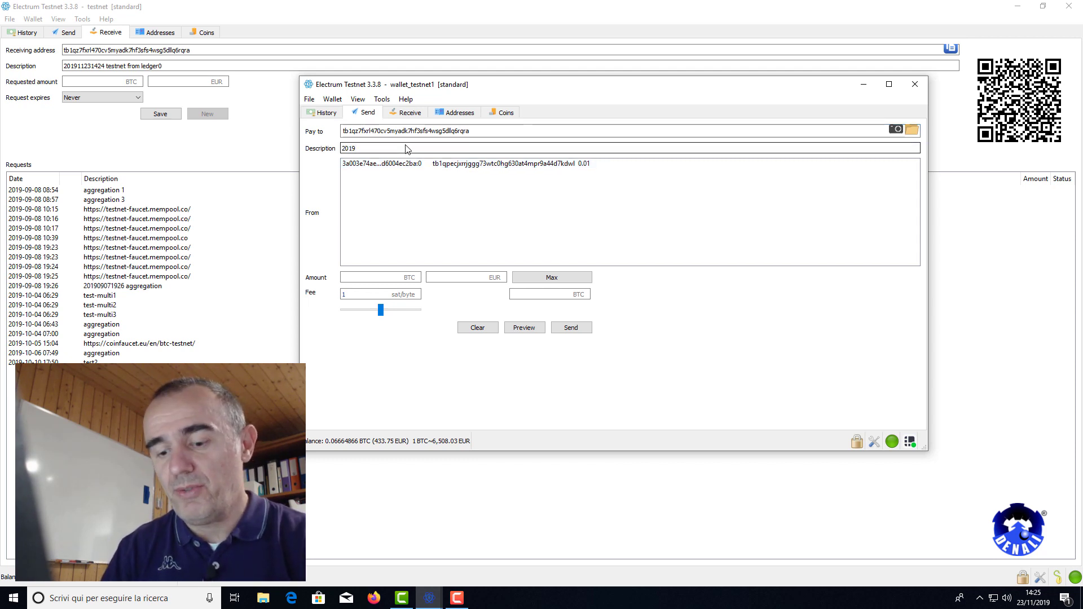
{"action": "type", "text": "1123"}
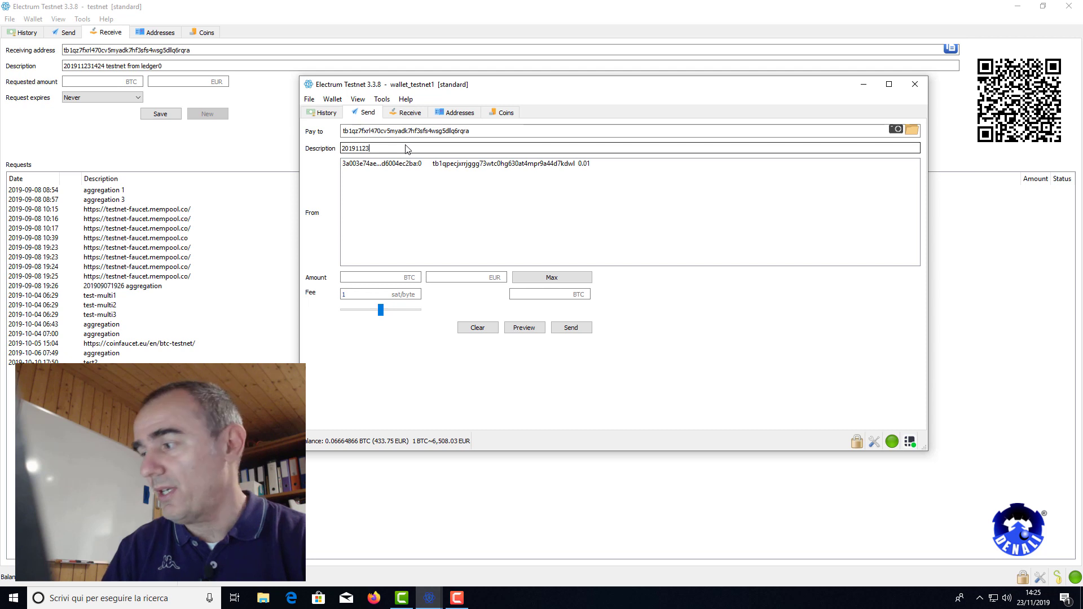
{"action": "type", "text": "142"}
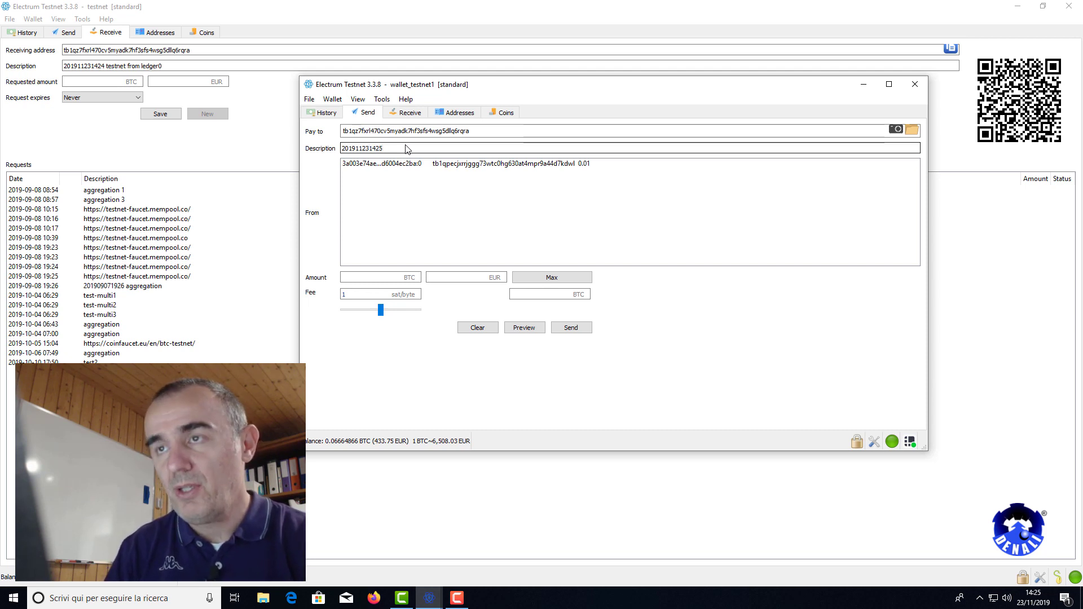
{"action": "type", "text": "5 to"}
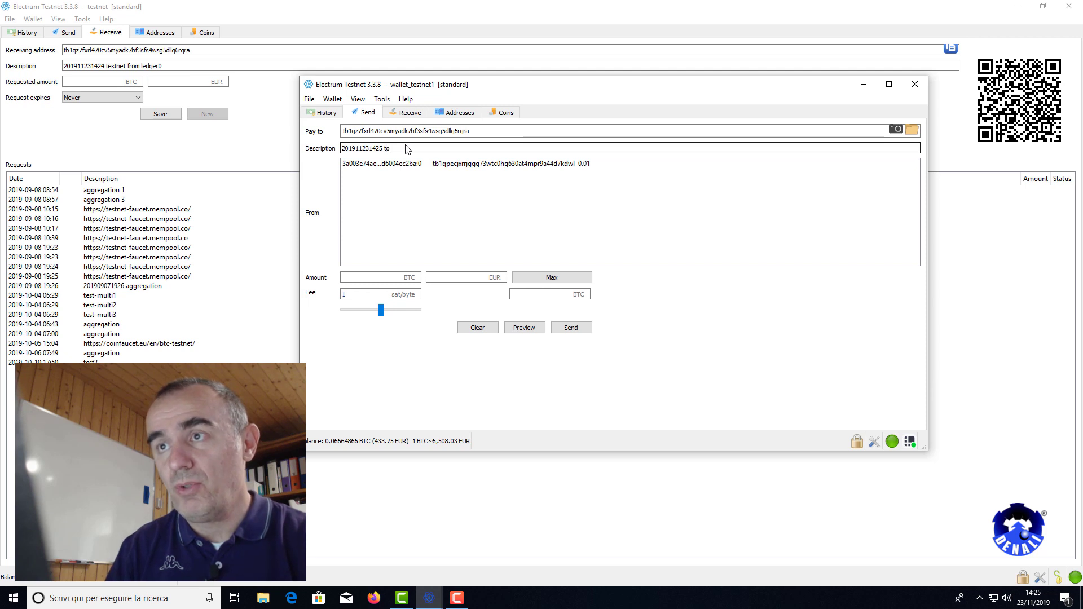
{"action": "type", "text": " testnet"}
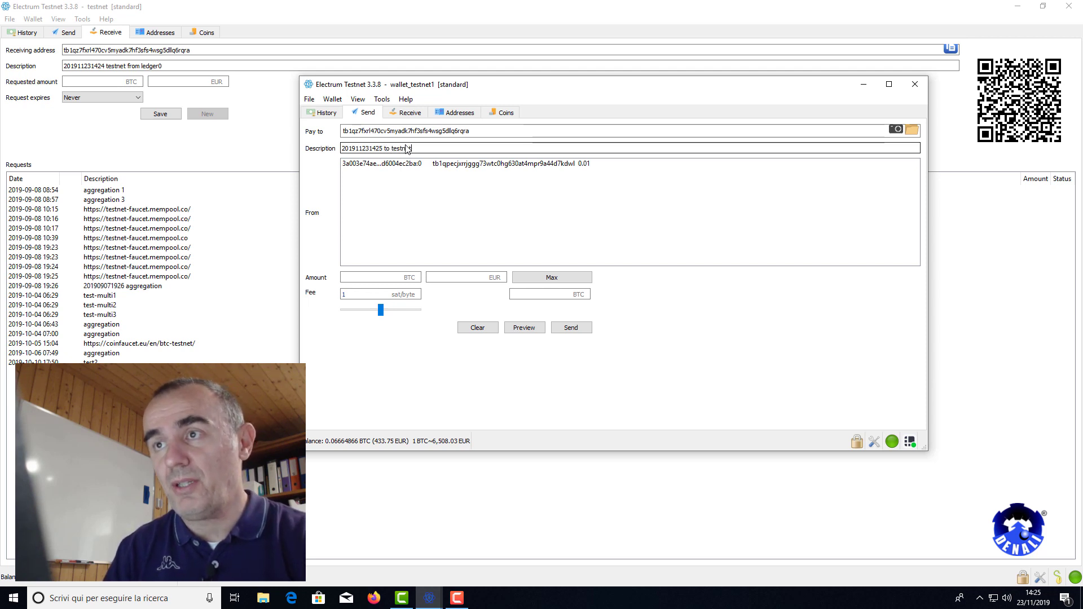
{"action": "type", "text": "1"}
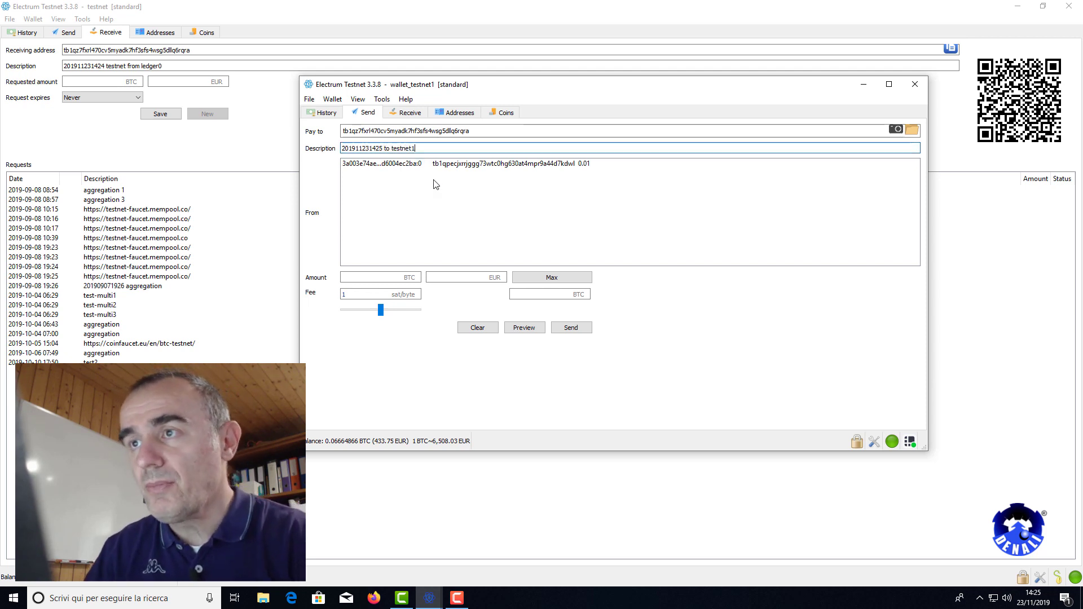
- Set the payment to the maximum spendable amount, preview the transaction, and reposition its details window
{"action": "left_click", "coordinate": [542, 278]}
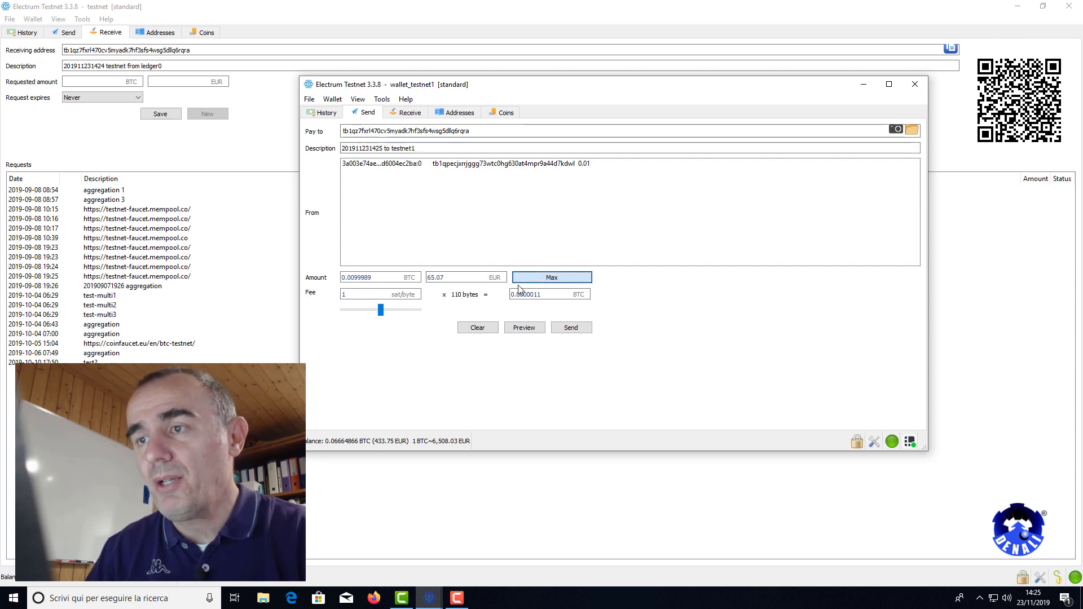
{"action": "left_click", "coordinate": [525, 328]}
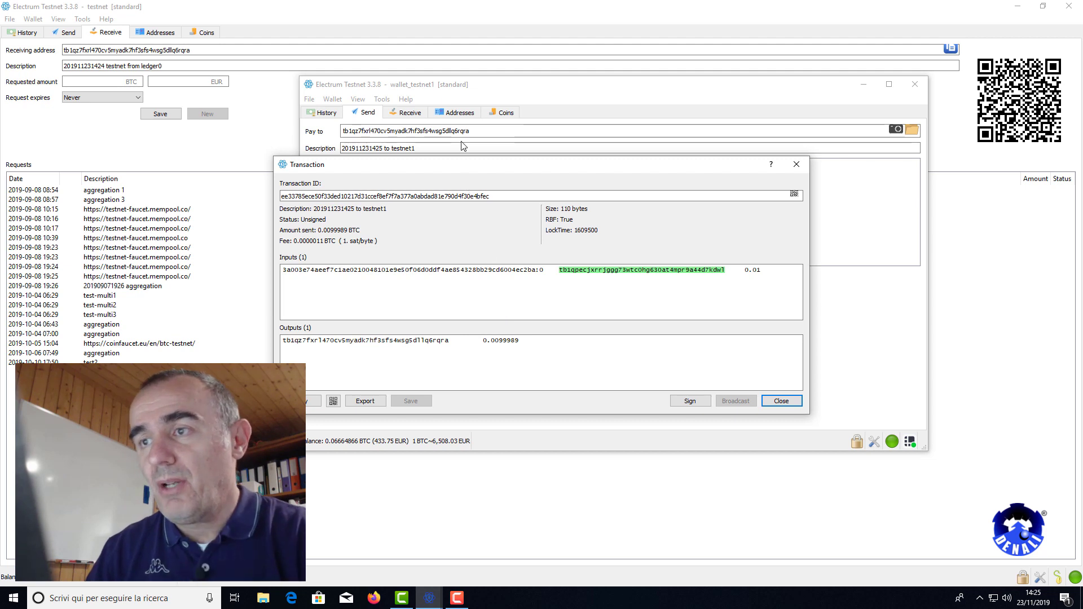
{"action": "left_click_drag", "start_coordinate": [488, 164], "coordinate": [588, 60]}
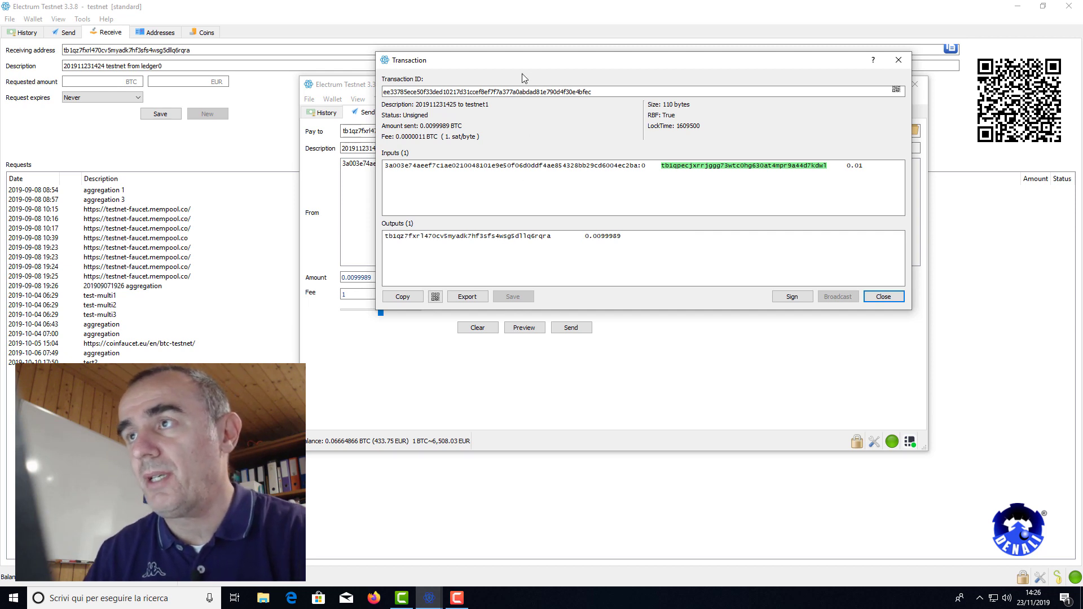
{"action": "left_click_drag", "start_coordinate": [521, 66], "coordinate": [446, 207]}
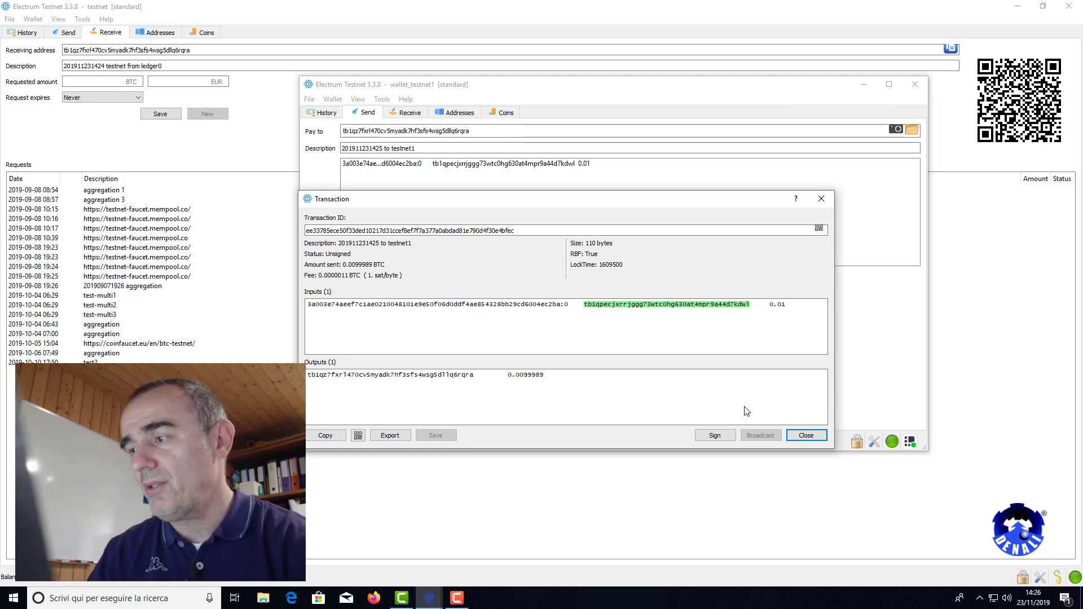
- Sign the previewed transaction with the Ledger device and shift the transaction details window
{"action": "left_click", "coordinate": [715, 435]}
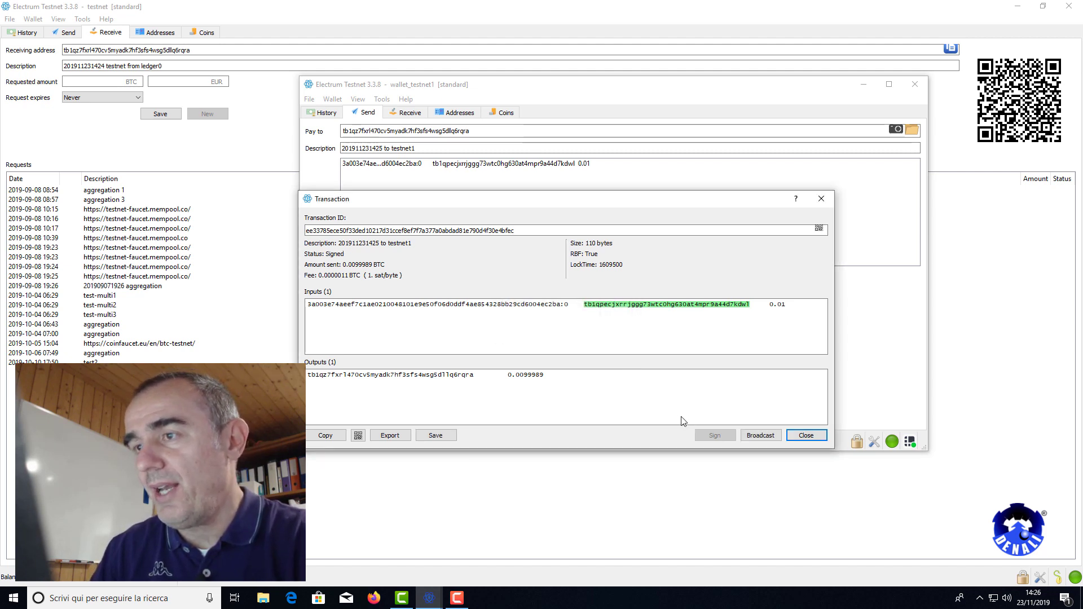
{"action": "left_click_drag", "start_coordinate": [530, 202], "coordinate": [611, 248]}
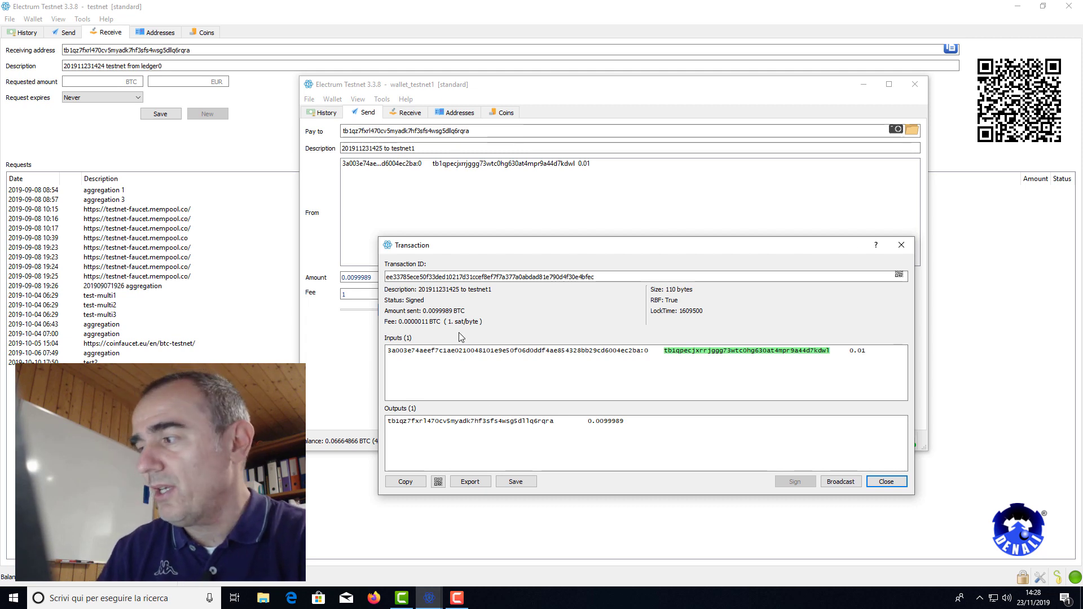
{"action": "left_click", "coordinate": [596, 233]}
{"action": "left_click", "coordinate": [587, 479]}
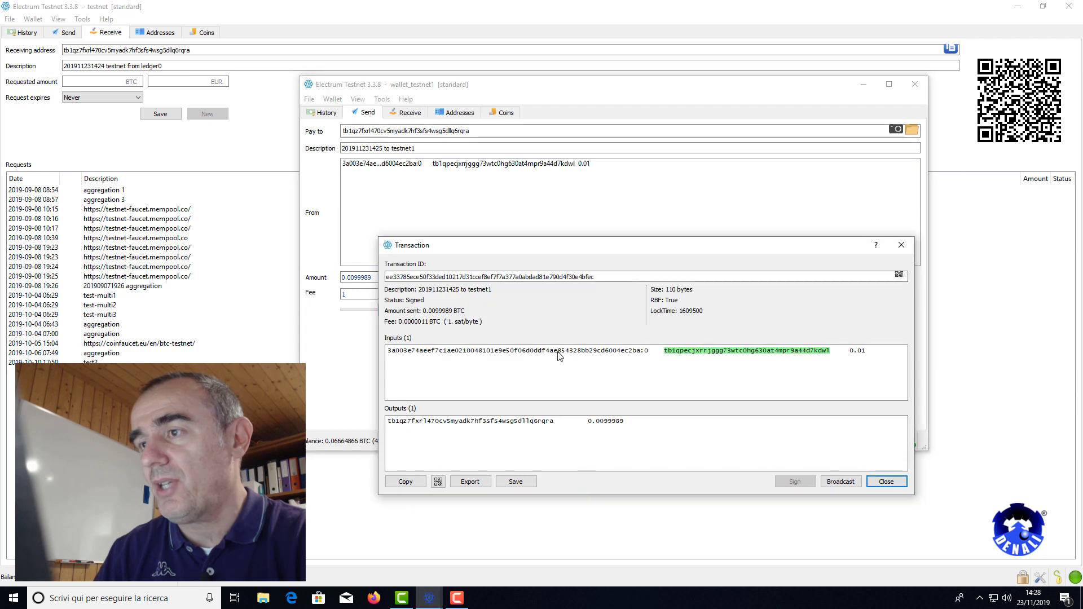
- Broadcast the signed transaction to the network and close its details window
{"action": "left_click_drag", "start_coordinate": [527, 248], "coordinate": [436, 246]}
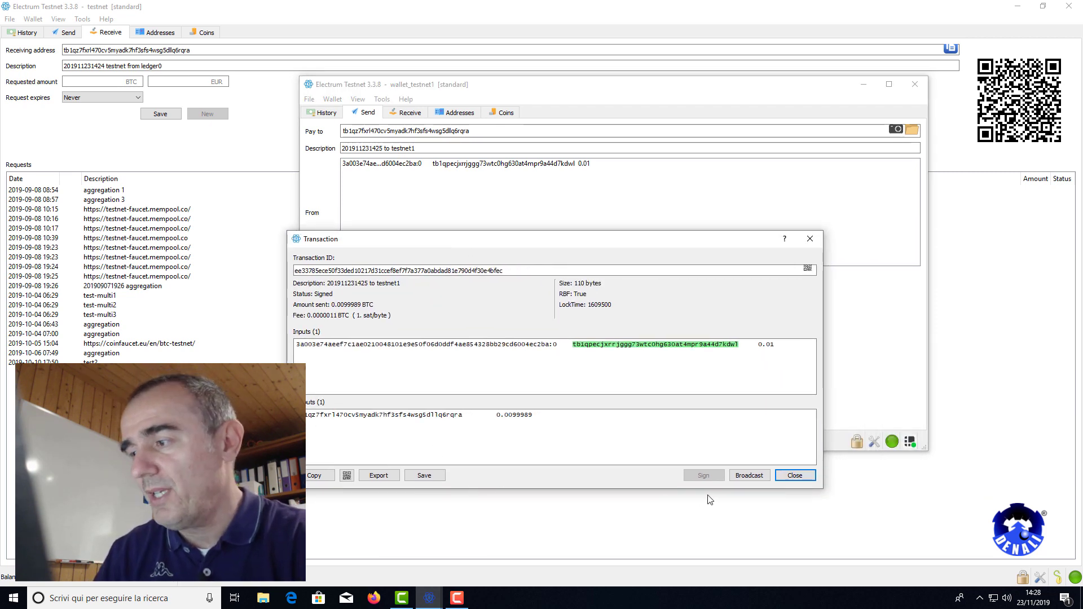
{"action": "left_click", "coordinate": [750, 476]}
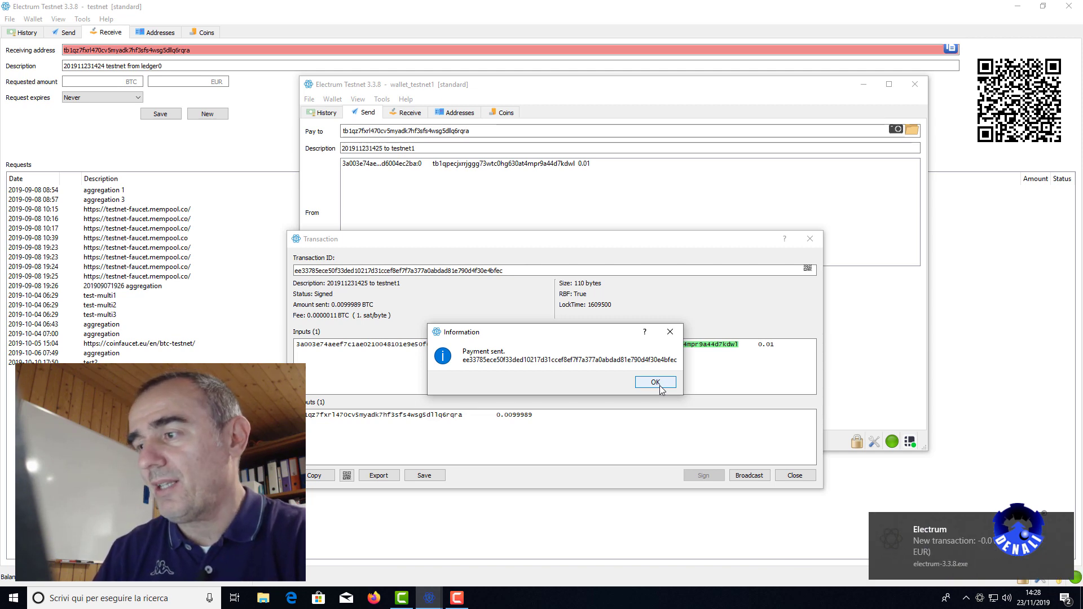
{"action": "left_click", "coordinate": [660, 387]}
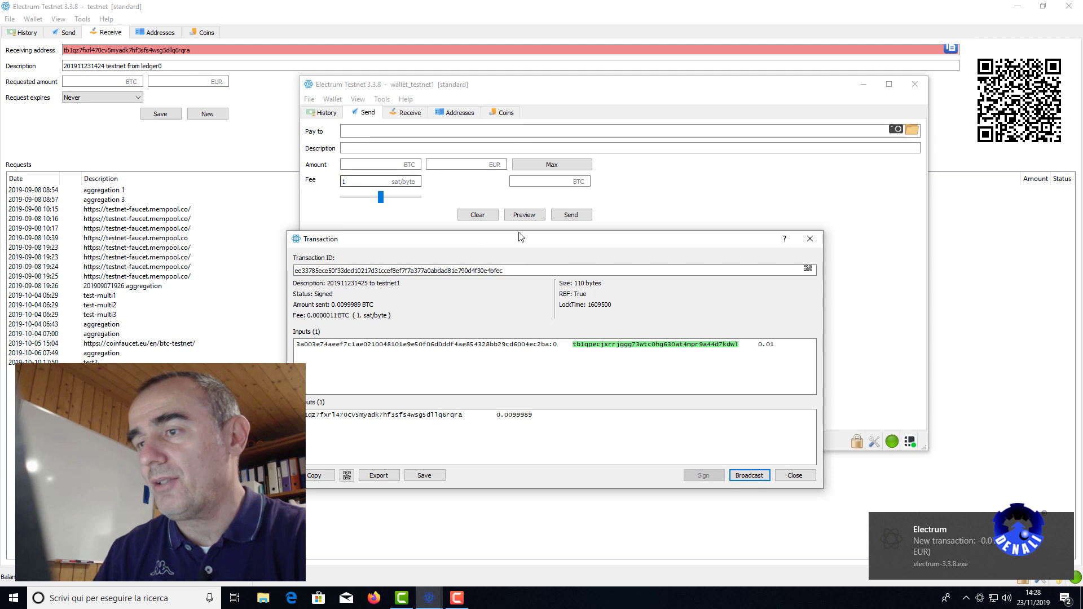
{"action": "left_click", "coordinate": [795, 476]}
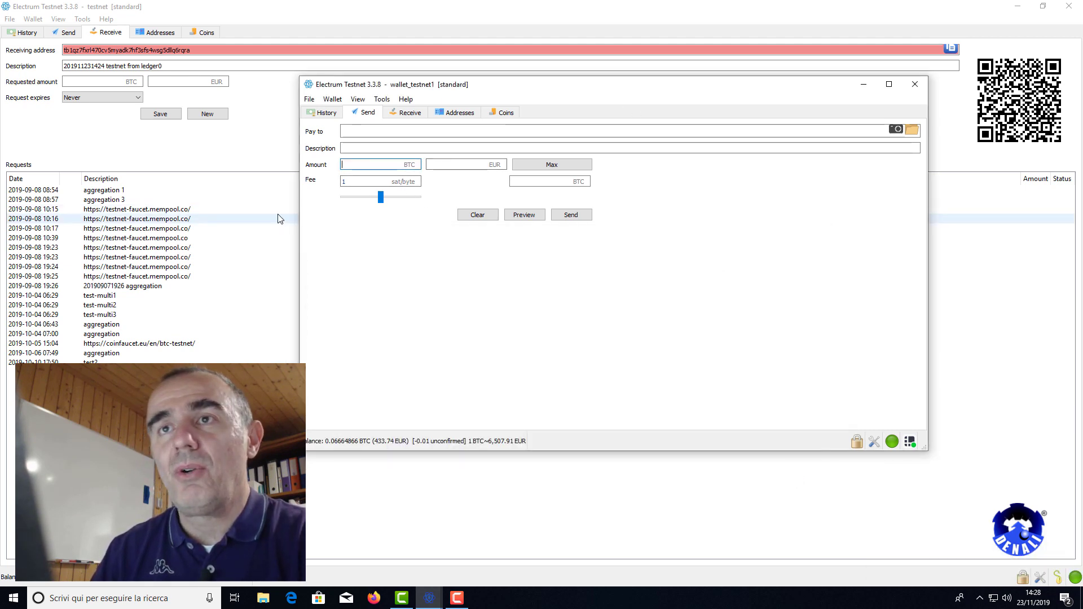
- In the testnet wallet's transaction history, examine the details of the newest unconfirmed incoming transaction
{"action": "left_click", "coordinate": [296, 201]}
{"action": "left_click", "coordinate": [24, 34]}
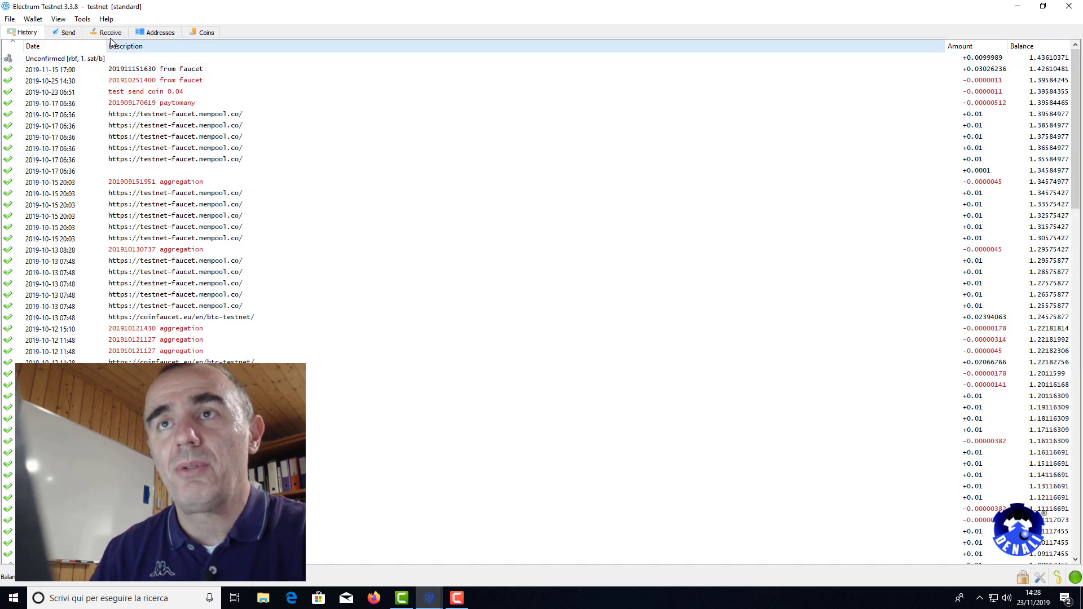
{"action": "right_click", "coordinate": [68, 61]}
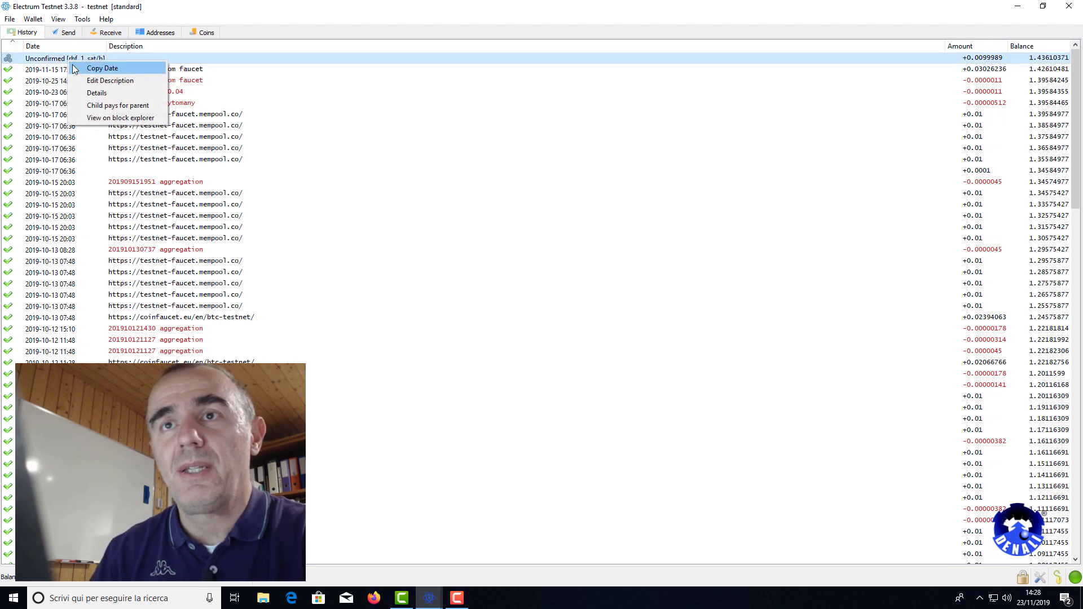
{"action": "left_click", "coordinate": [93, 94]}
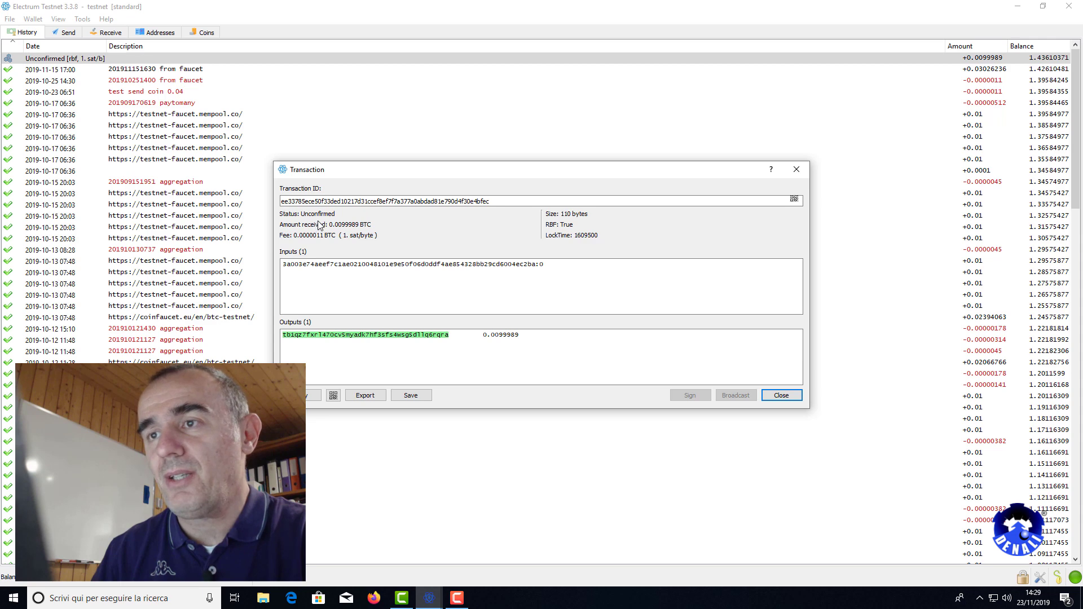
{"action": "left_click", "coordinate": [781, 395]}
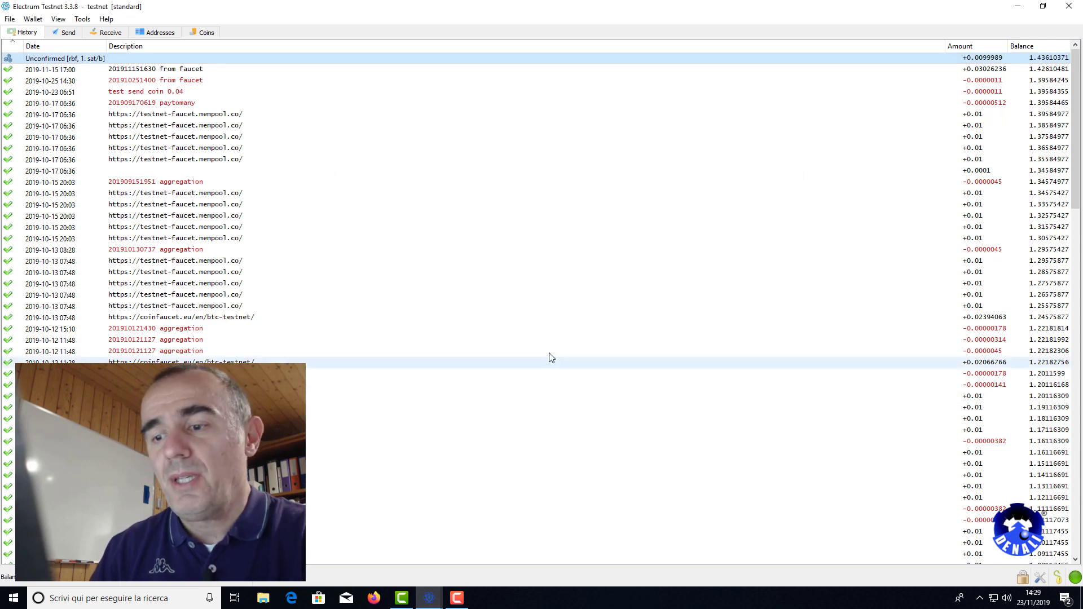
{"action": "mouse_move", "coordinate": [430, 598]}
{"action": "left_click", "coordinate": [491, 542]}
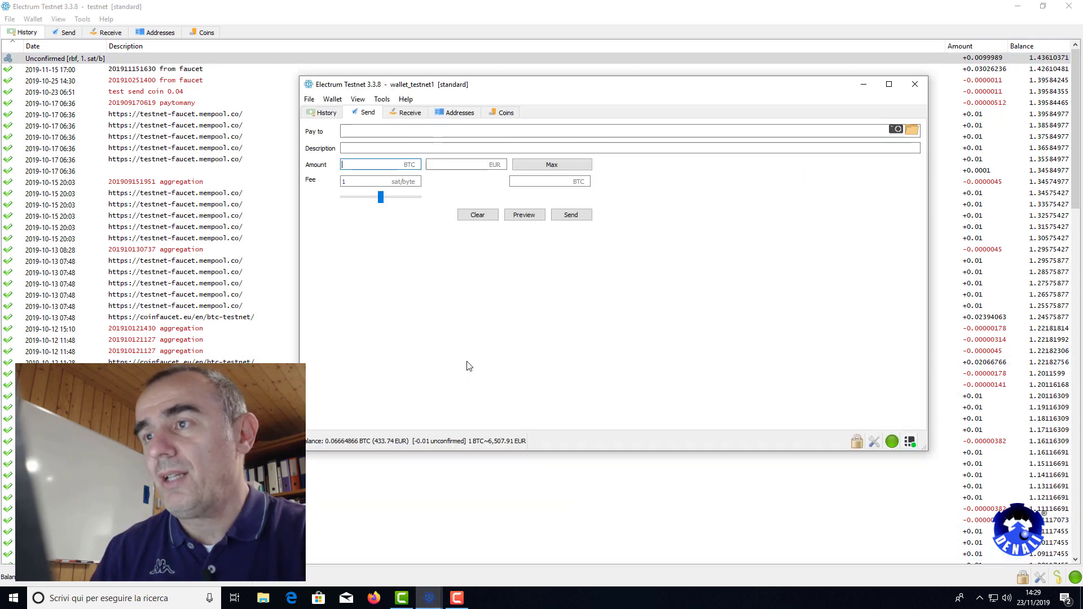
{"action": "left_click", "coordinate": [326, 113]}
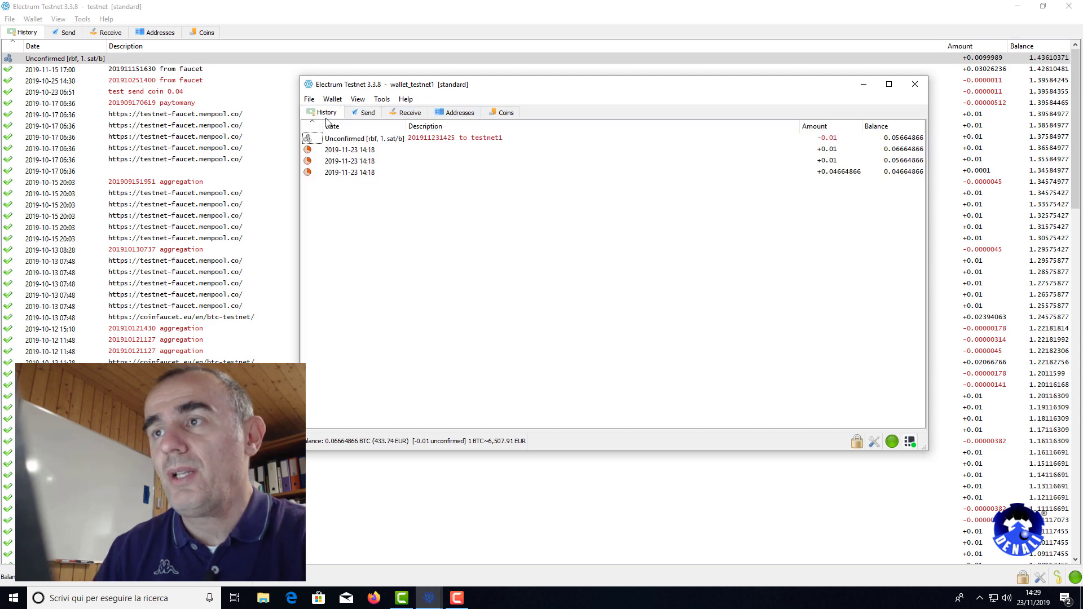
{"action": "left_click", "coordinate": [362, 141]}
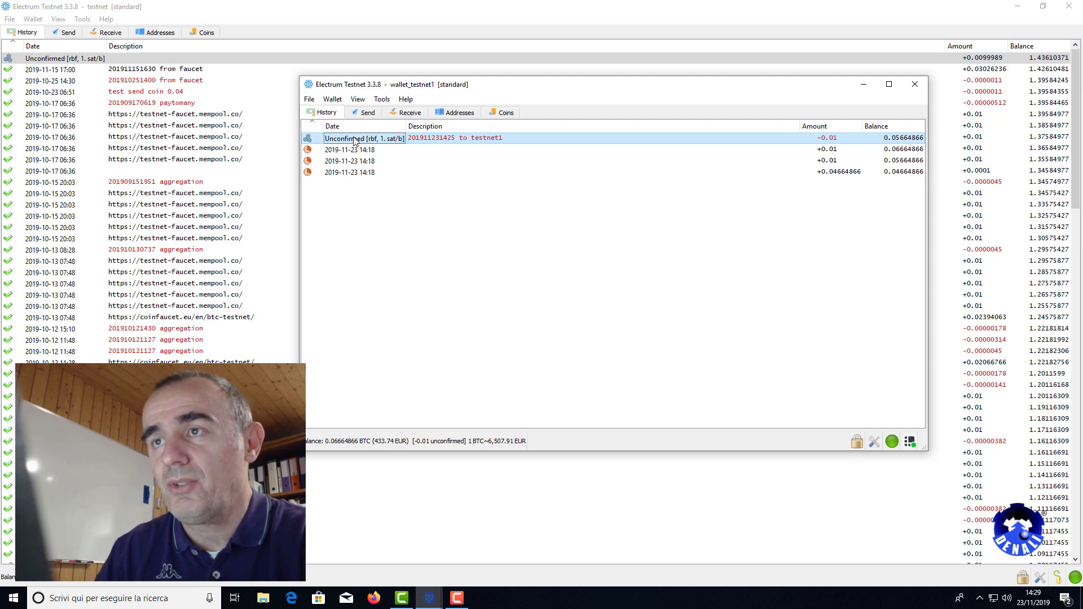
{"action": "right_click", "coordinate": [355, 141]}
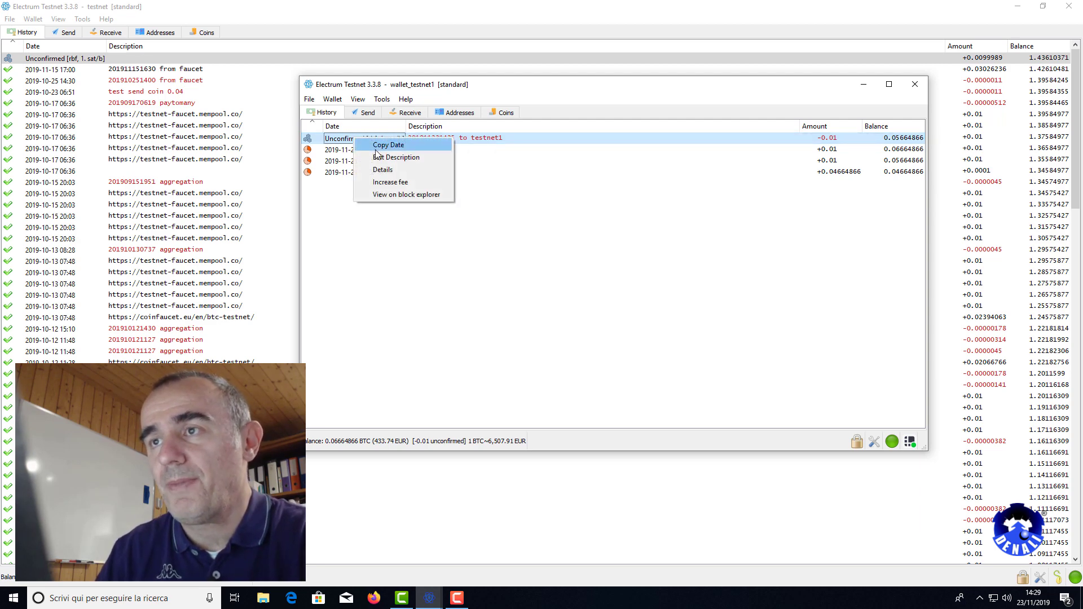
{"action": "left_click", "coordinate": [383, 170]}
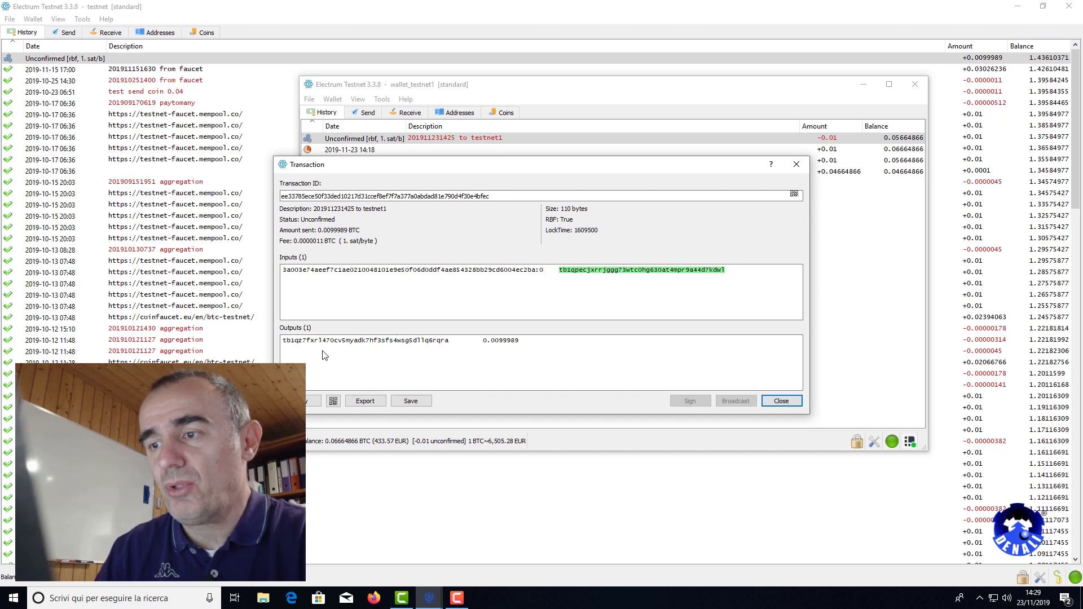
{"action": "left_click", "coordinate": [782, 401]}
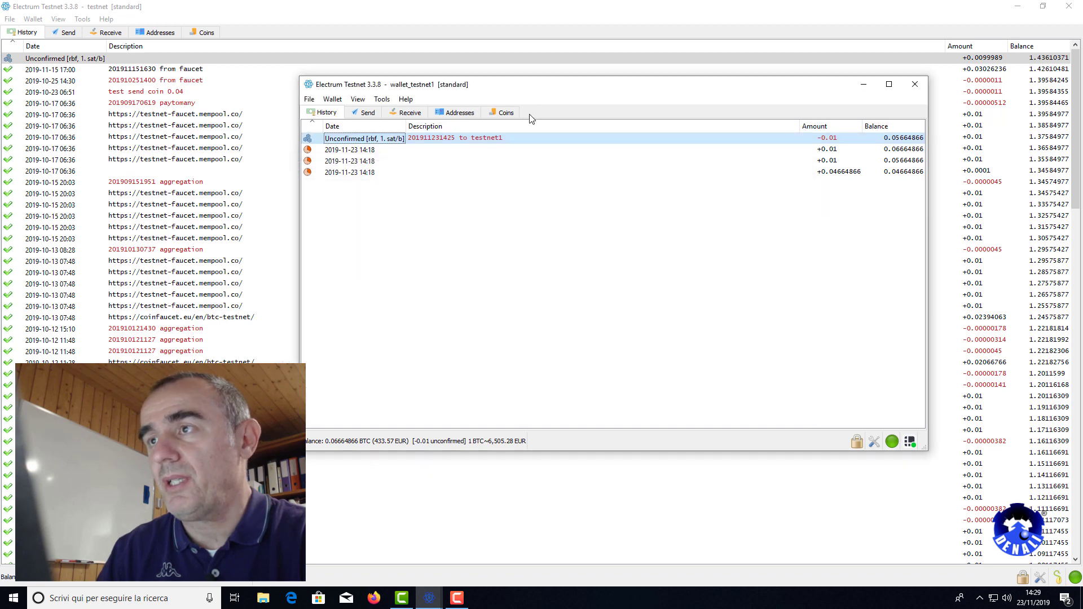
{"action": "left_click", "coordinate": [506, 113]}
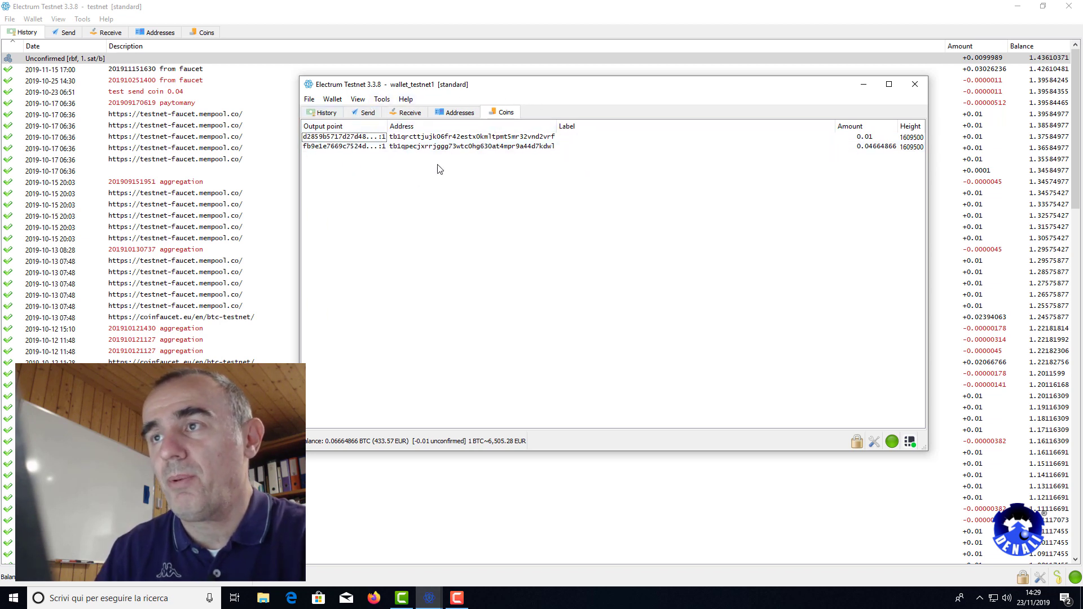
{"action": "left_click", "coordinate": [331, 114]}
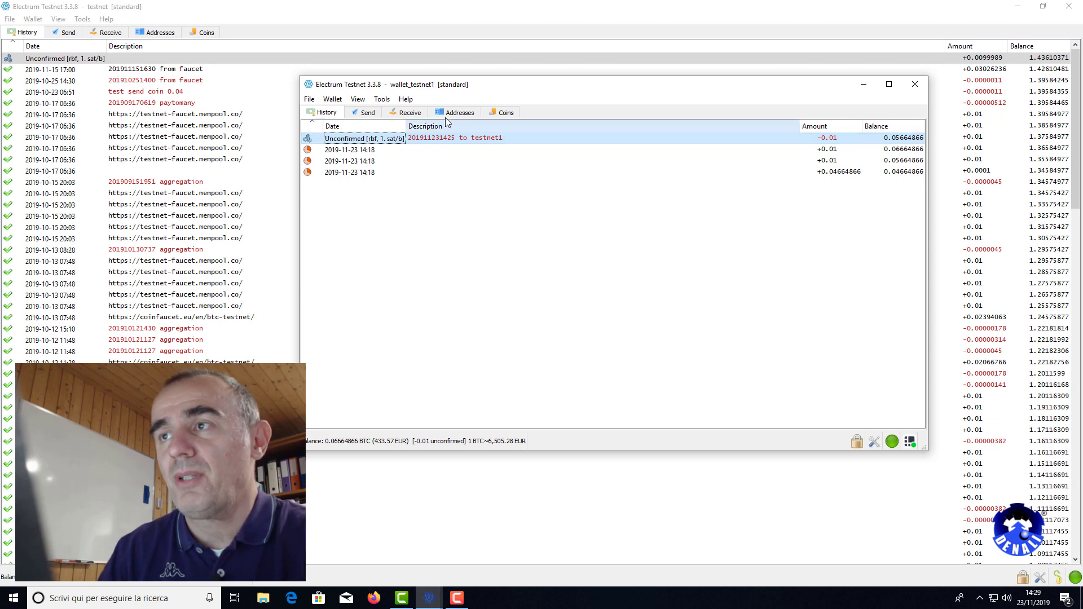
- Display the testnet wallet's list of coins and examine the transaction details of the newly received, unlabelled coin
{"action": "left_click", "coordinate": [234, 73]}
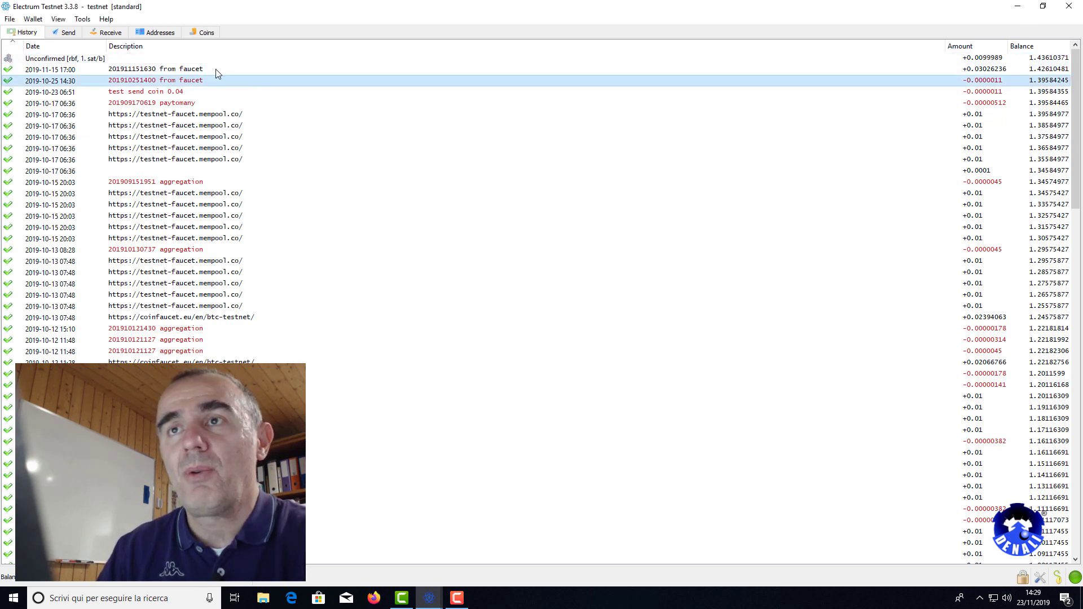
{"action": "left_click", "coordinate": [207, 33]}
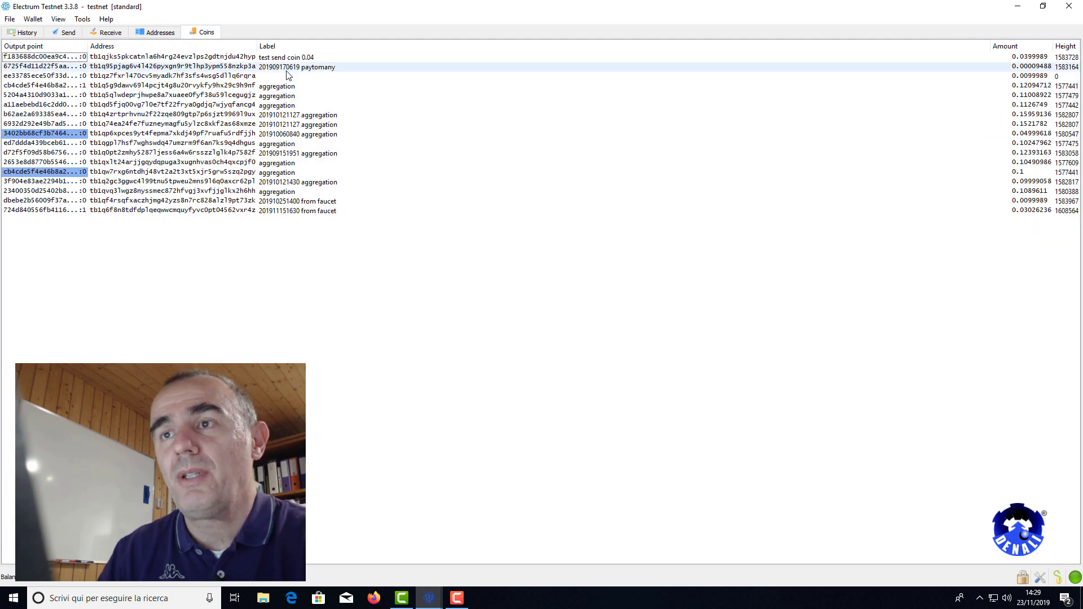
{"action": "left_click", "coordinate": [194, 79]}
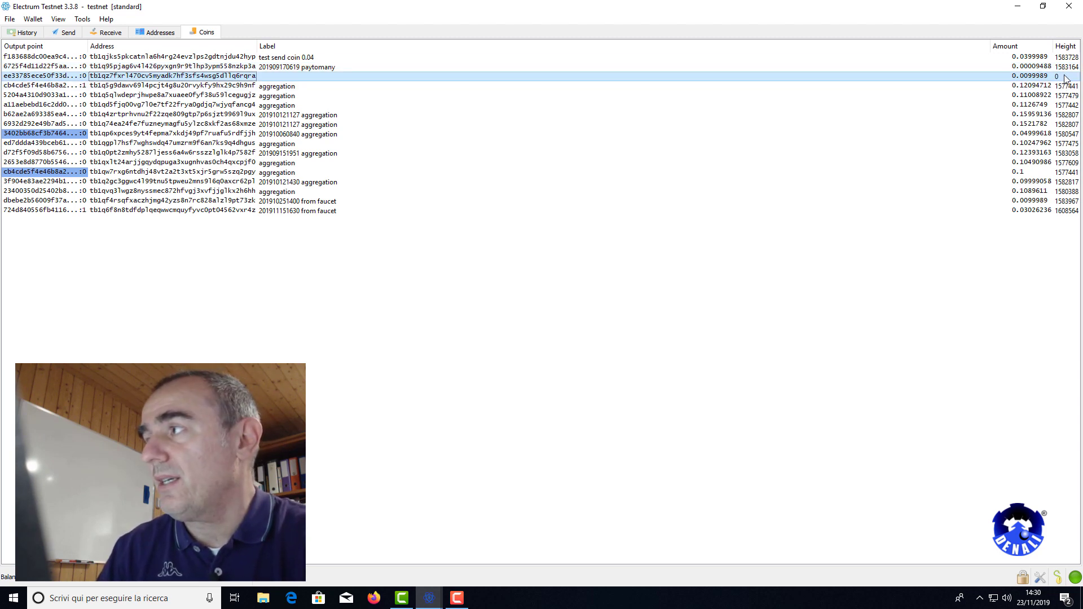
{"action": "right_click", "coordinate": [238, 77]}
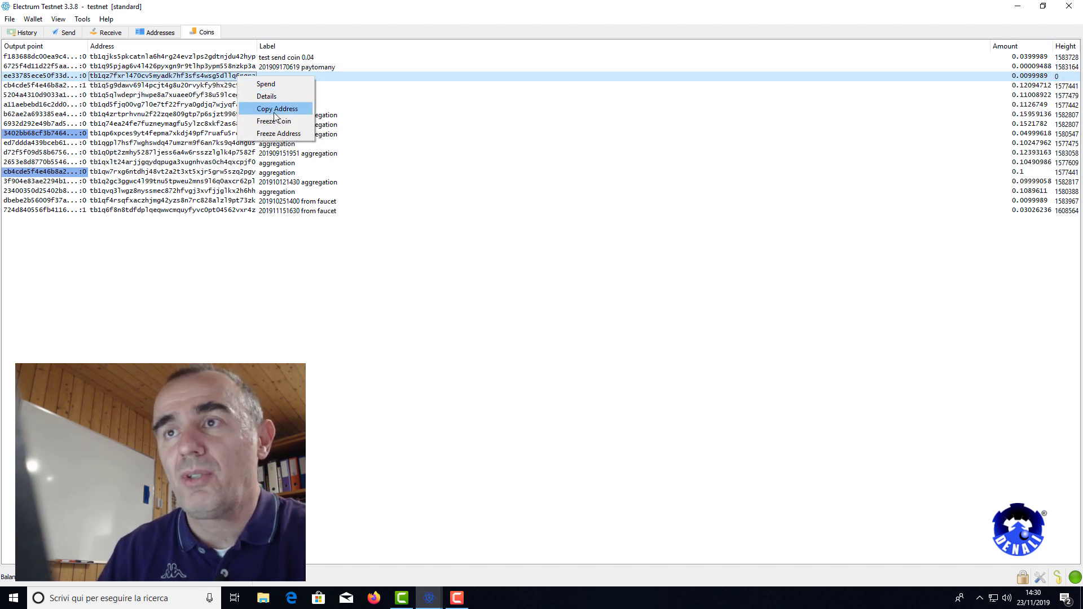
{"action": "left_click", "coordinate": [275, 97]}
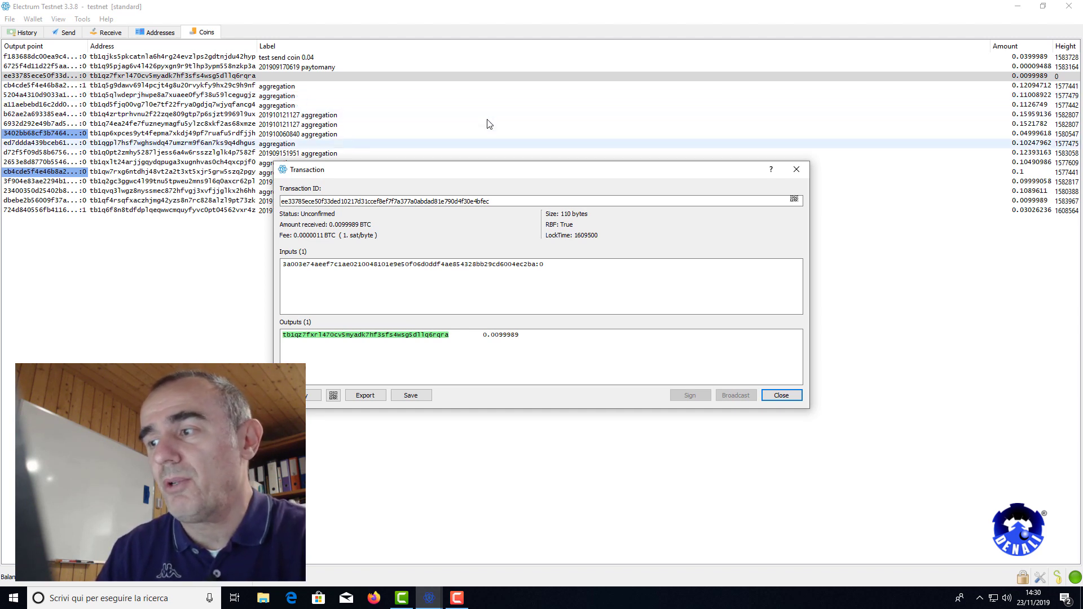
{"action": "left_click", "coordinate": [781, 394]}
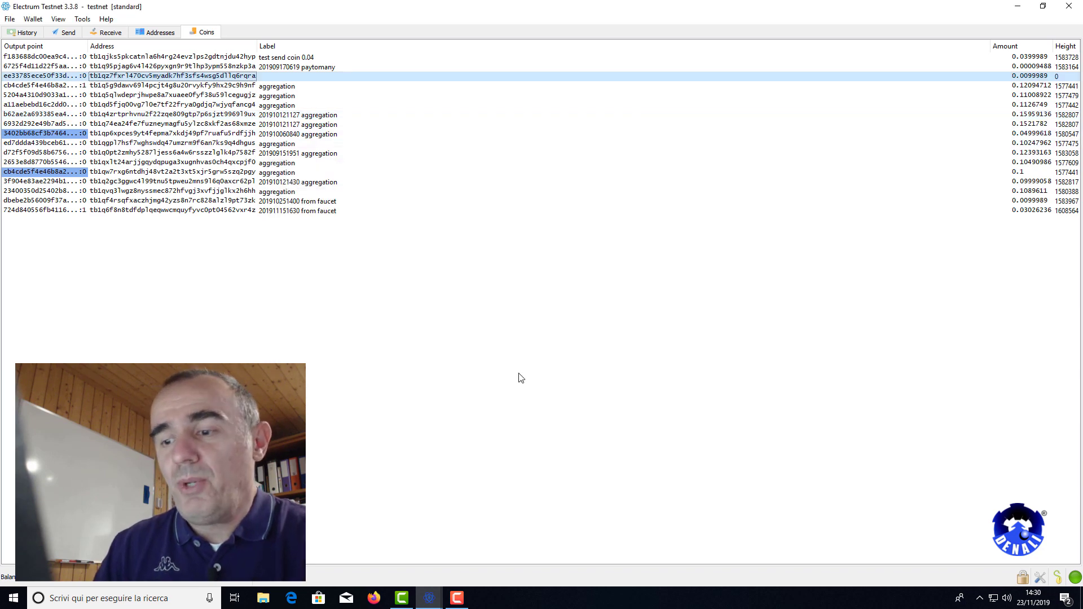
- Bring wallet_testnet1 back to the front and move its window so the balance is fully readable
{"action": "mouse_move", "coordinate": [429, 598]}
{"action": "left_click", "coordinate": [476, 567]}
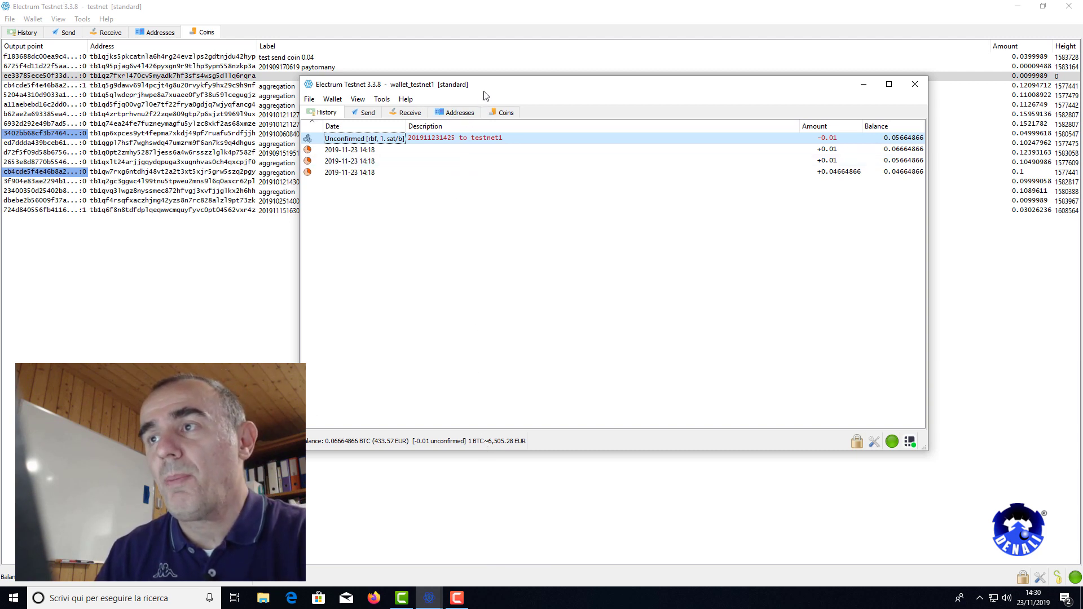
{"action": "left_click_drag", "start_coordinate": [486, 90], "coordinate": [539, 102]}
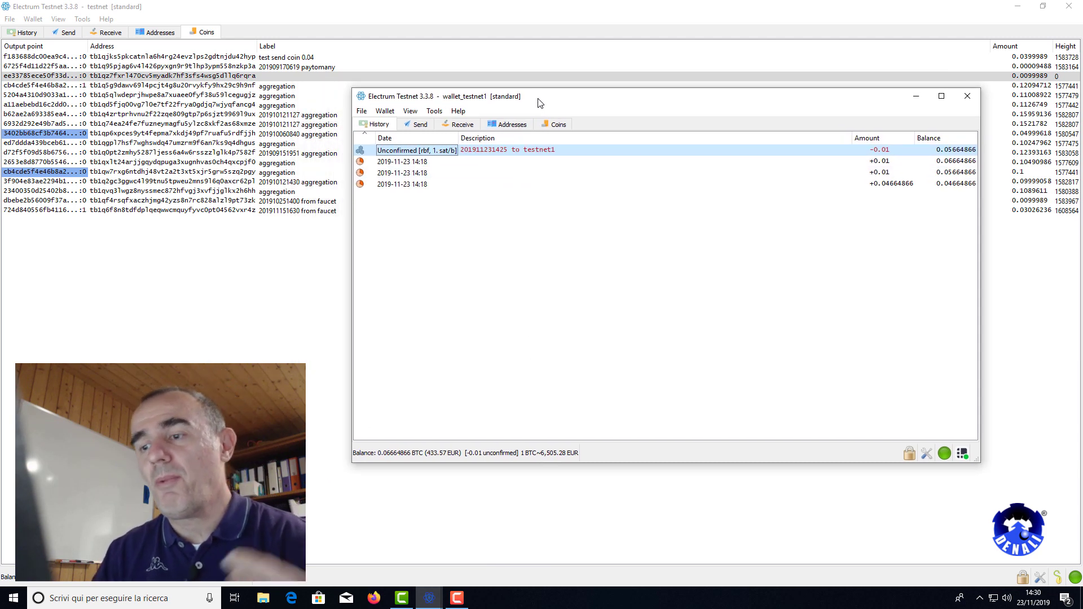